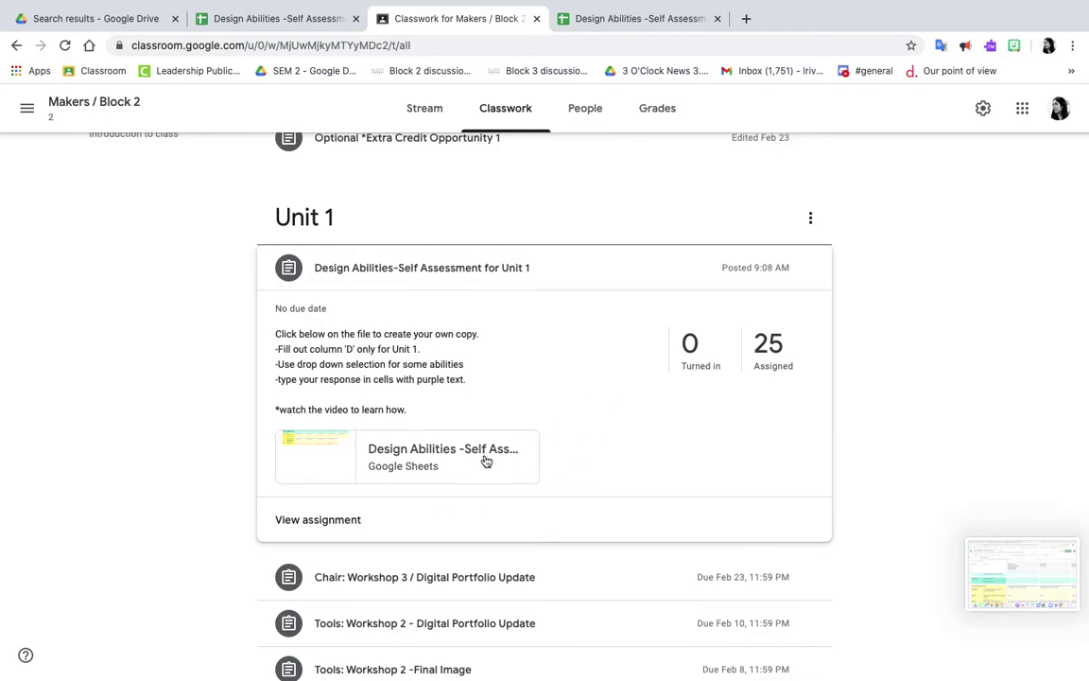
Step: Switch to the browser tab holding the Design Abilities -Self Assessment spreadsheet
left_click(638, 19)
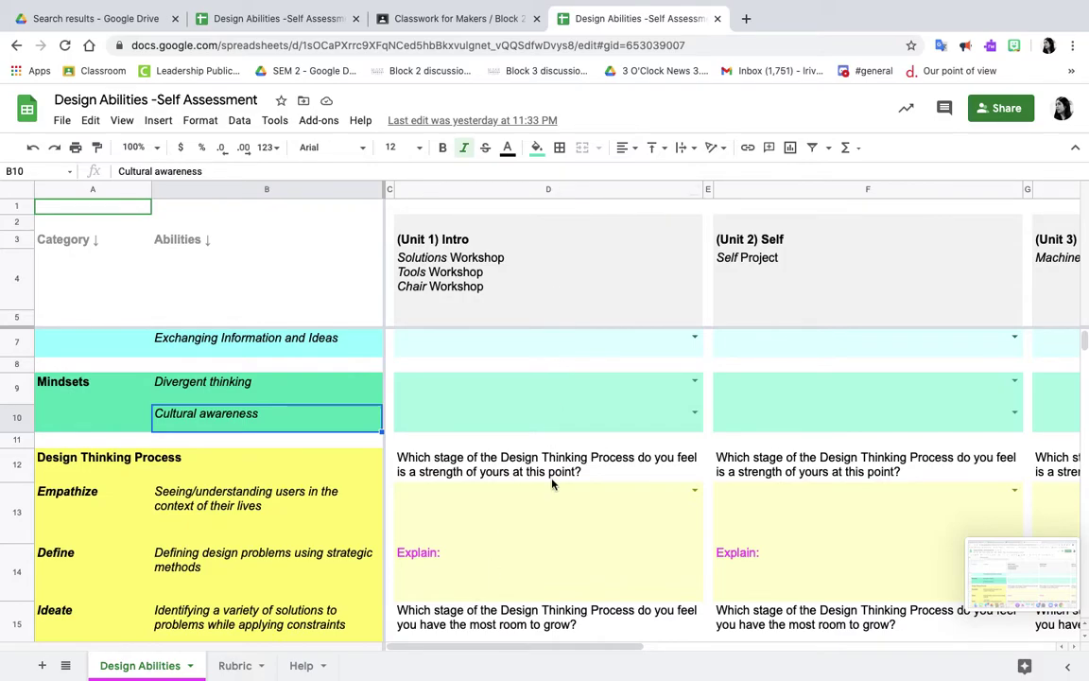
scroll(553, 484, "down", 1)
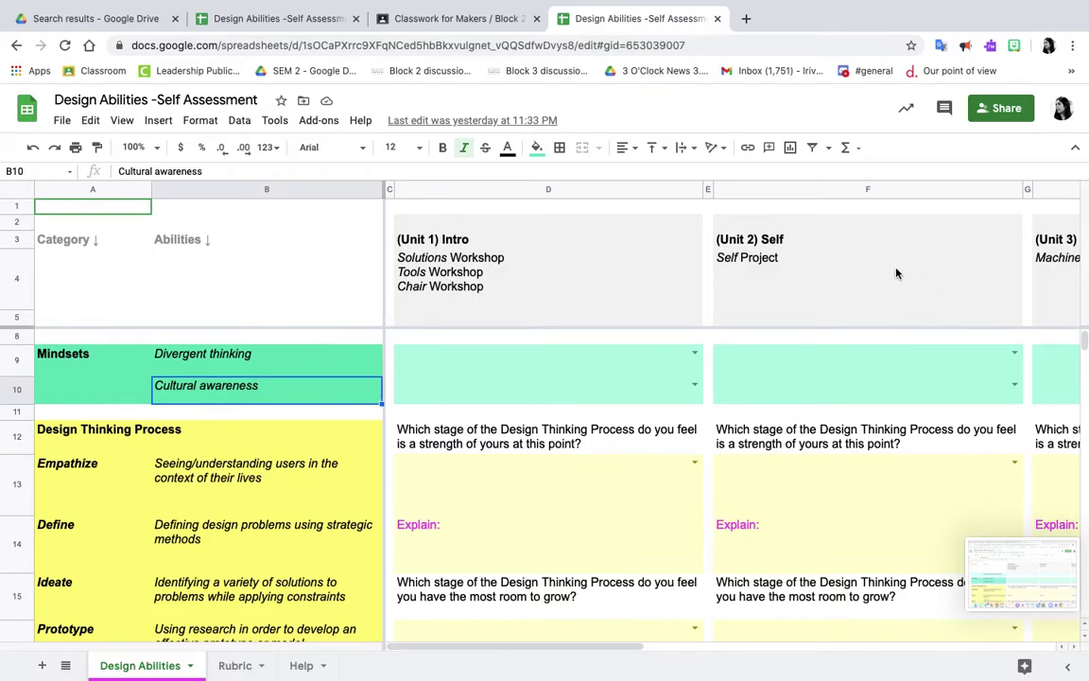
scroll(943, 461, "right", 8)
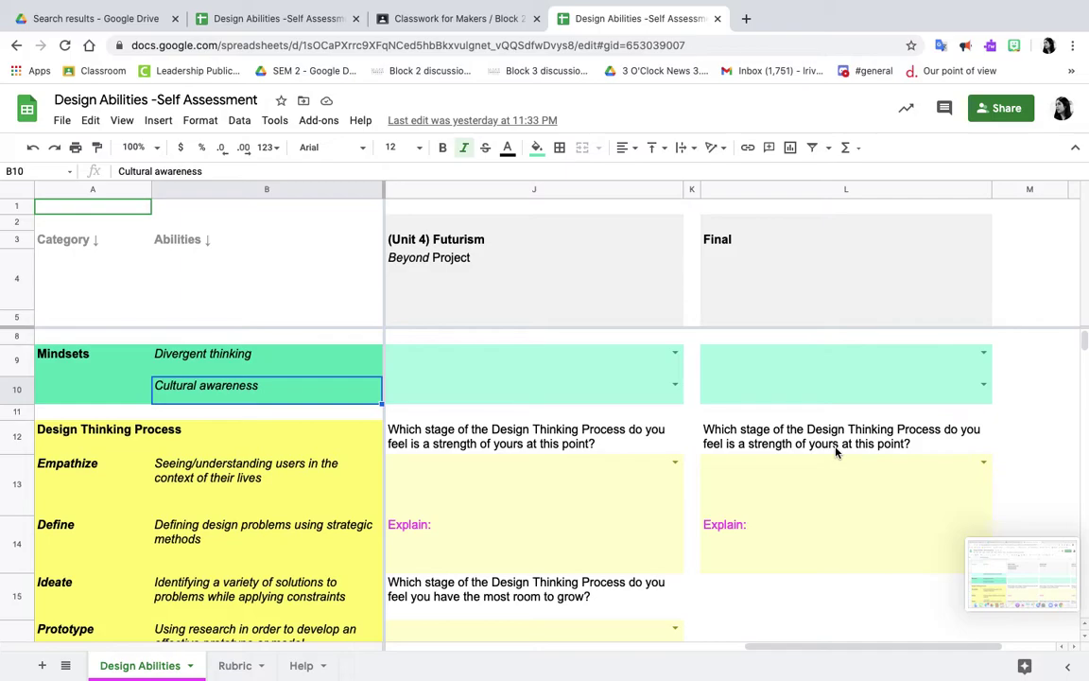
scroll(836, 452, "left", 8)
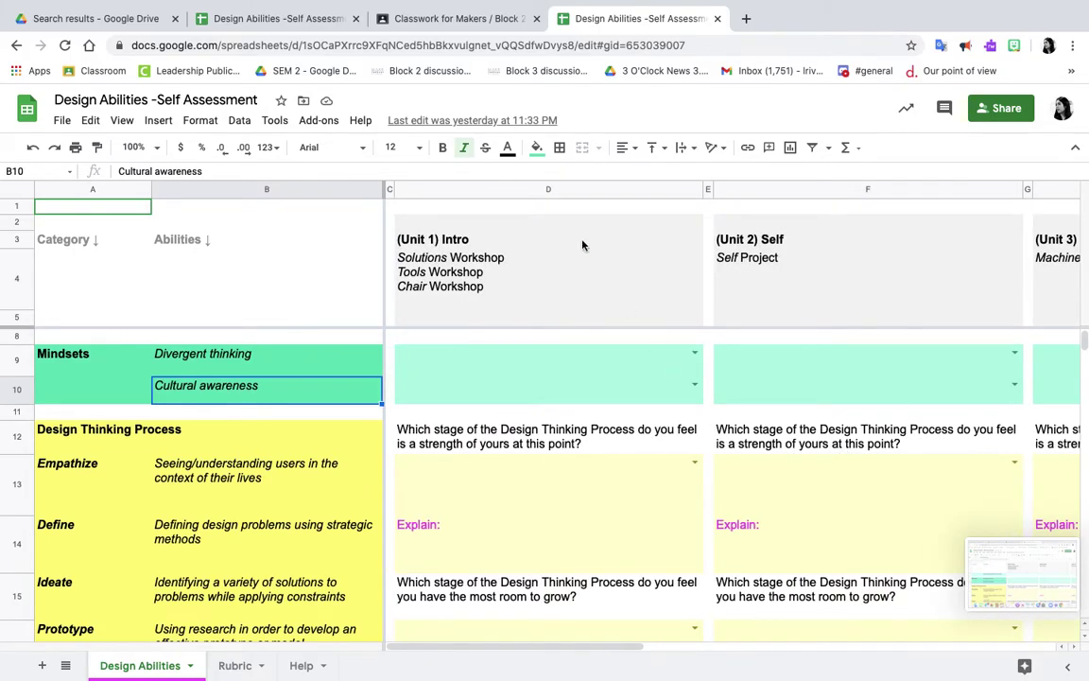
scroll(560, 458, "down", 1)
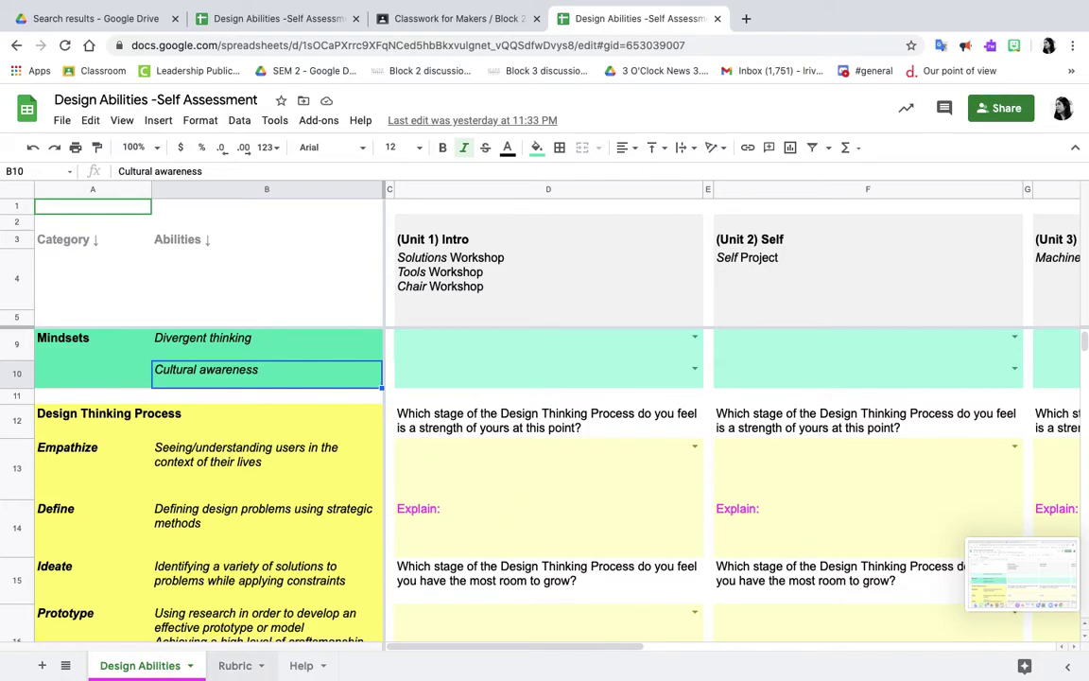
Step: Show the Rubric tab and scroll through its Exploring, Applying and Understanding descriptions
left_click(233, 666)
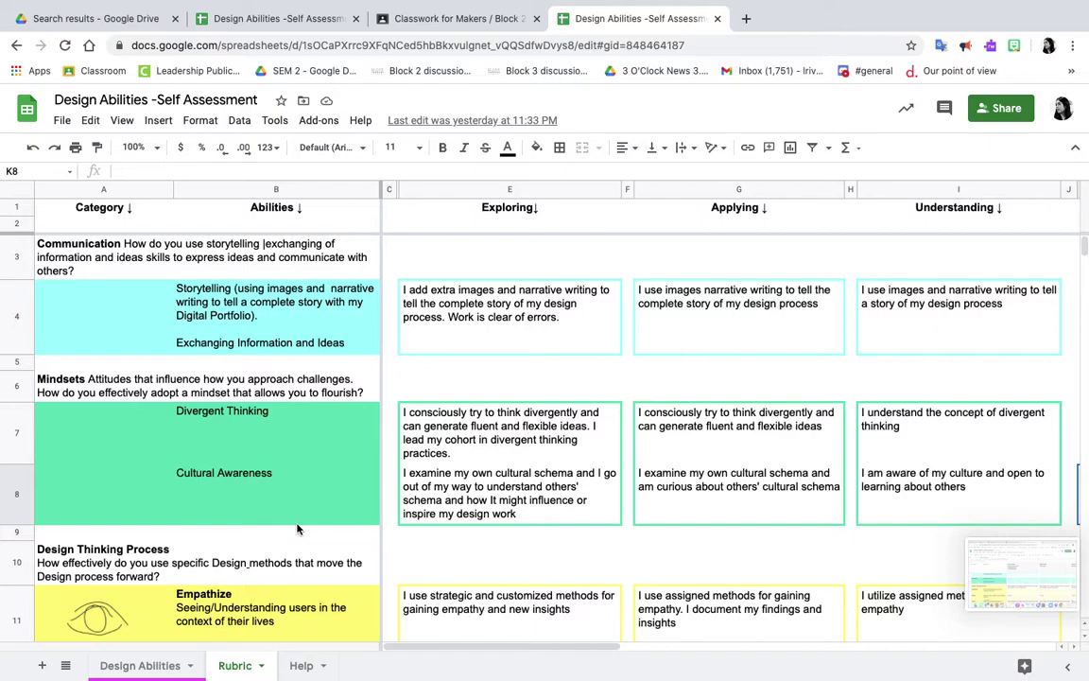
scroll(791, 493, "right", 3)
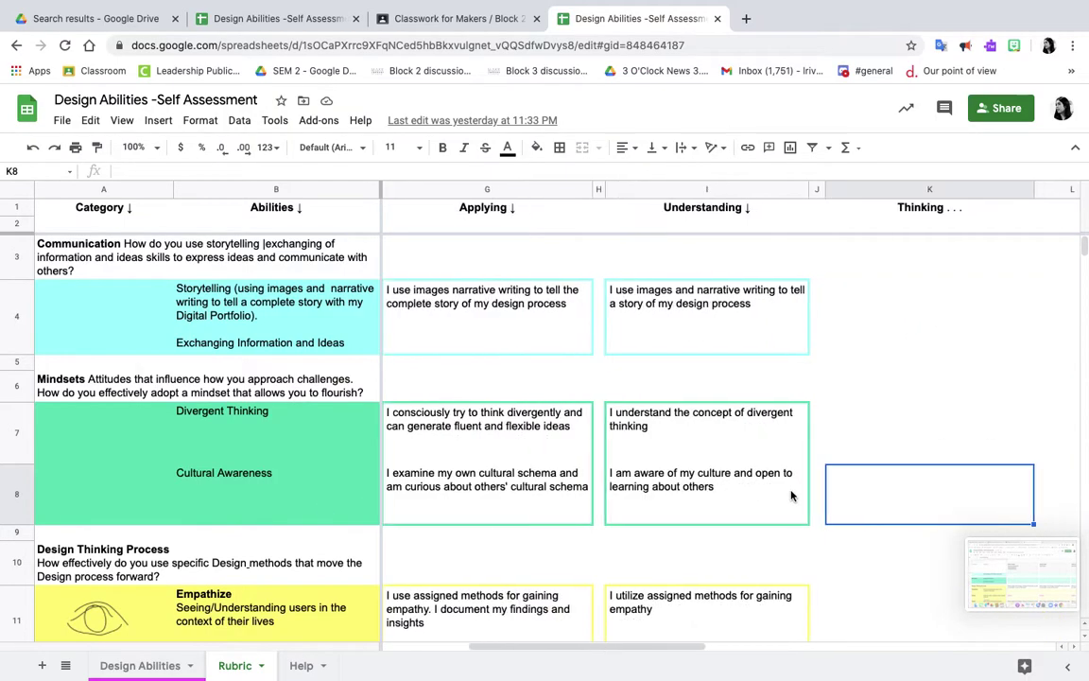
scroll(792, 494, "left", 3)
scroll(785, 502, "down", 3)
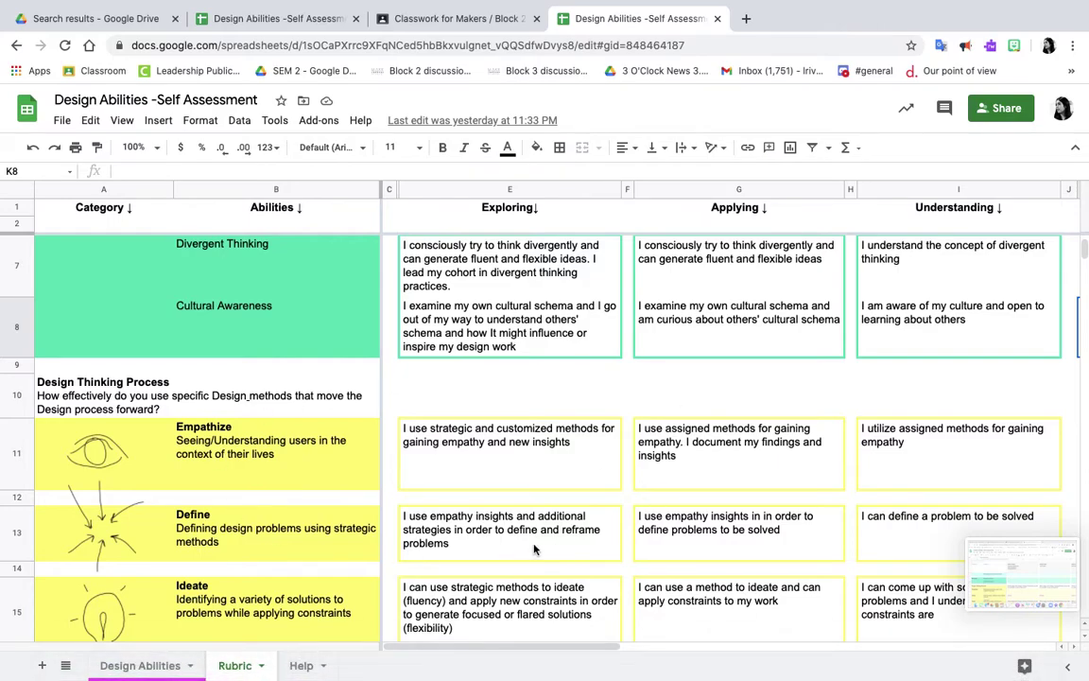
Step: Look over the Help tab's instructions and Feedback Check tip, then return to Design Abilities
left_click(301, 666)
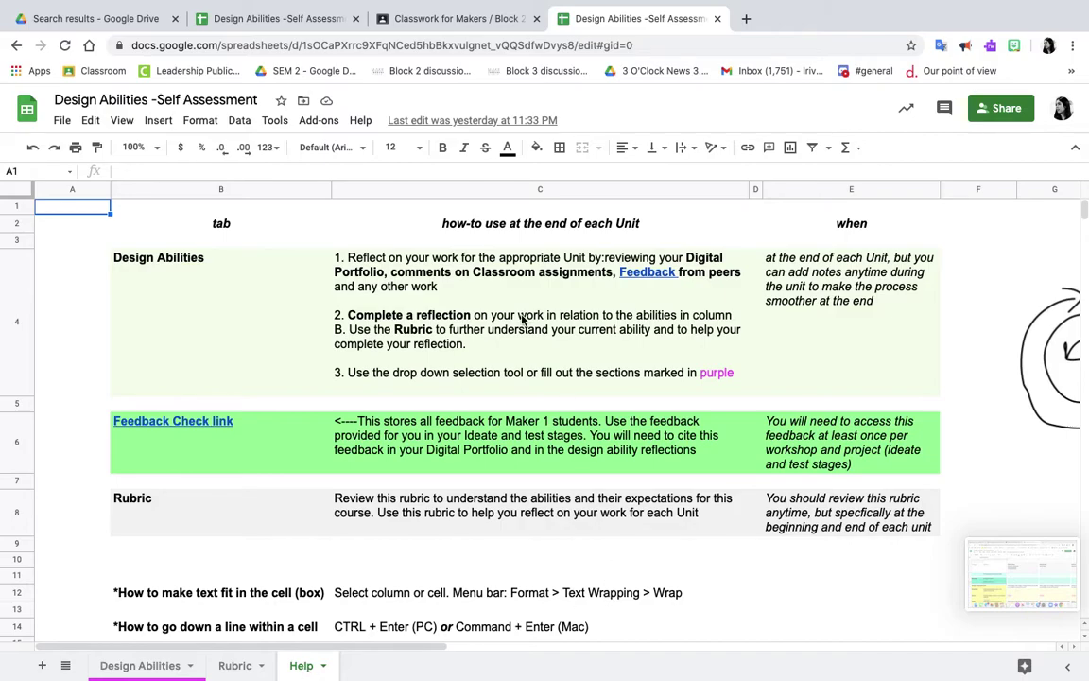
mouse_move(536, 312)
mouse_move(185, 429)
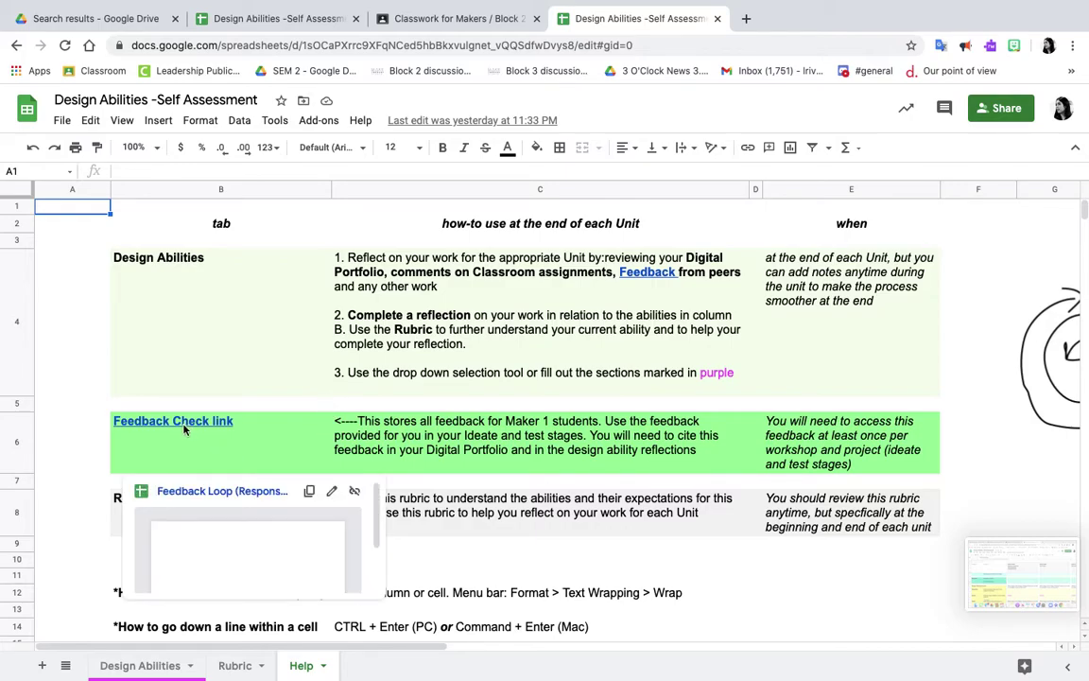
scroll(302, 388, "down", 3)
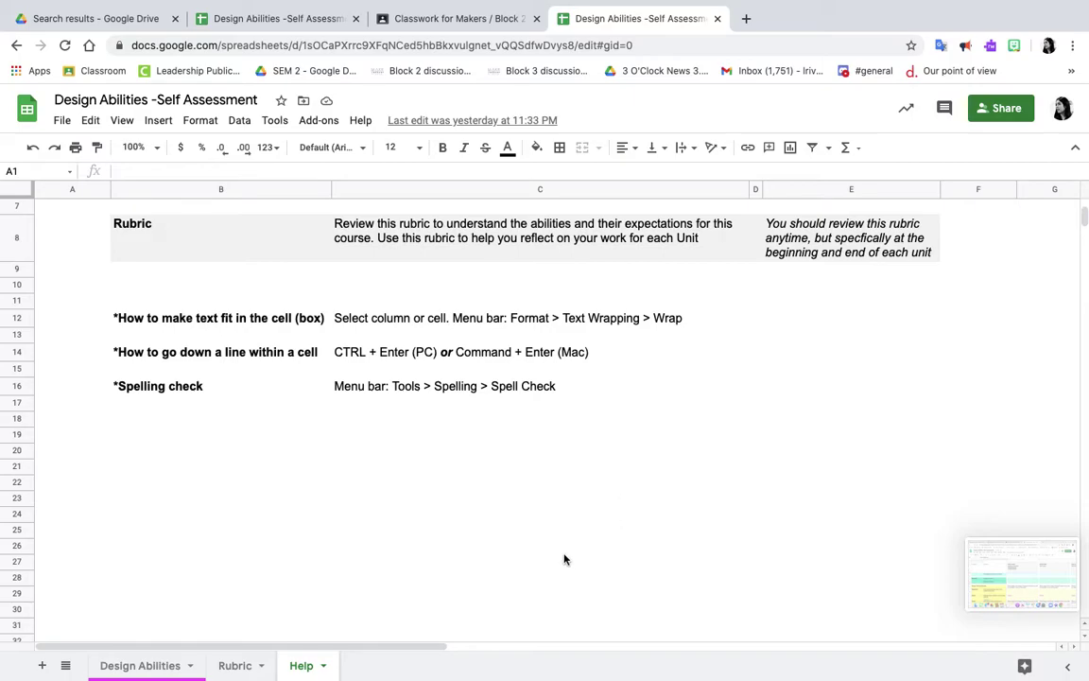
left_click(144, 665)
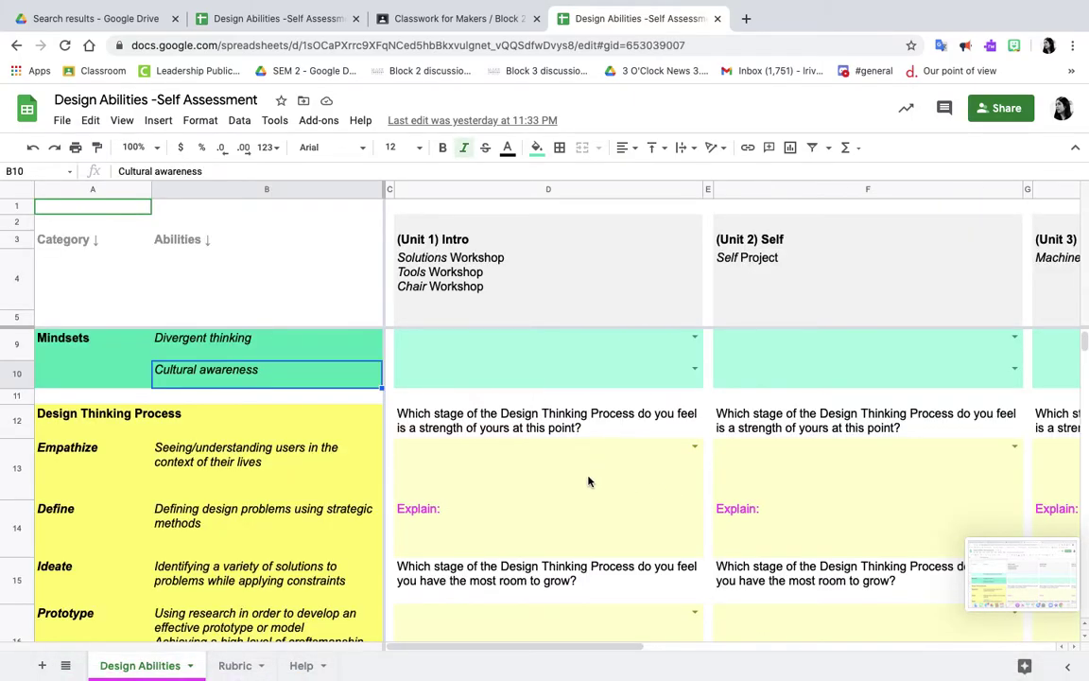
scroll(589, 482, "up", 1)
scroll(588, 481, "up", 1)
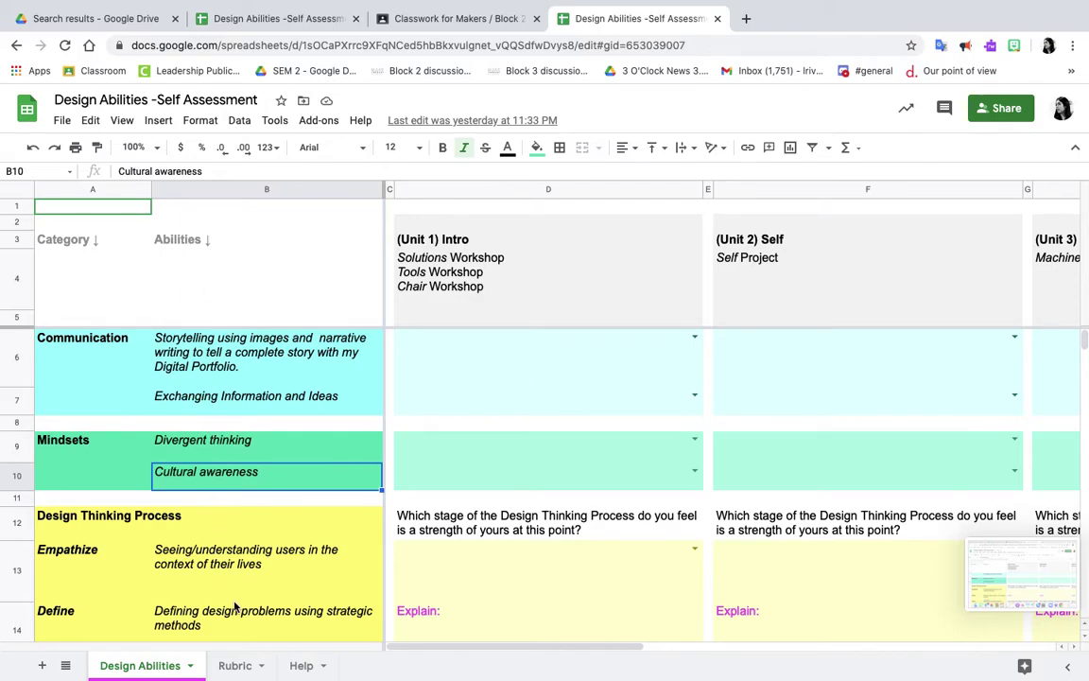
scroll(235, 606, "down", 2)
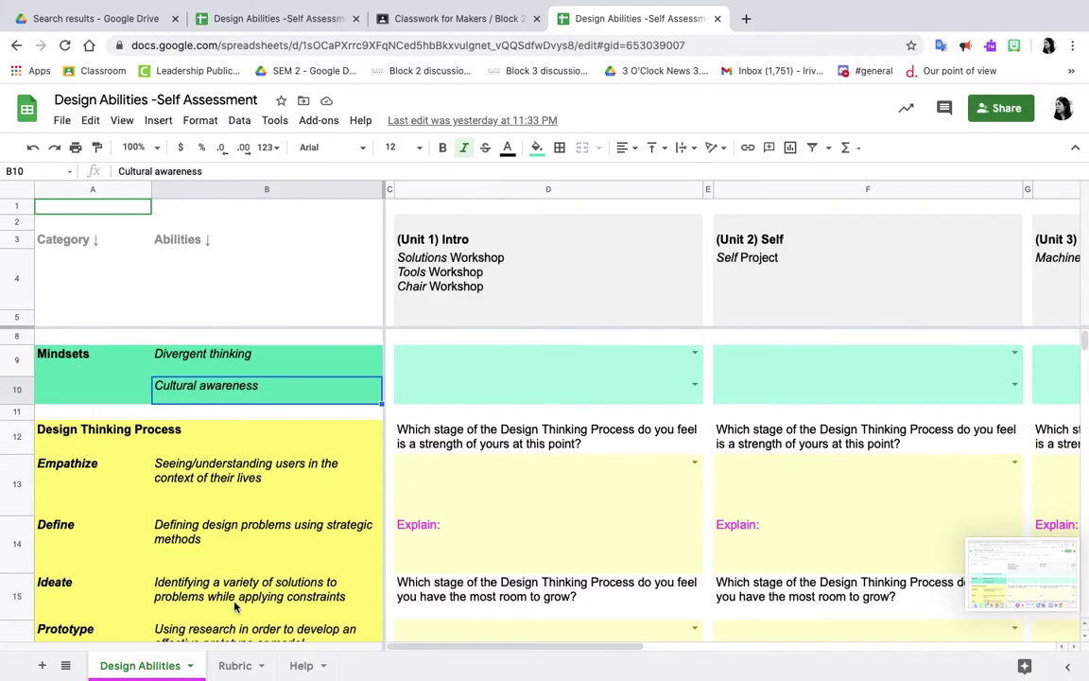
scroll(234, 607, "down", 1)
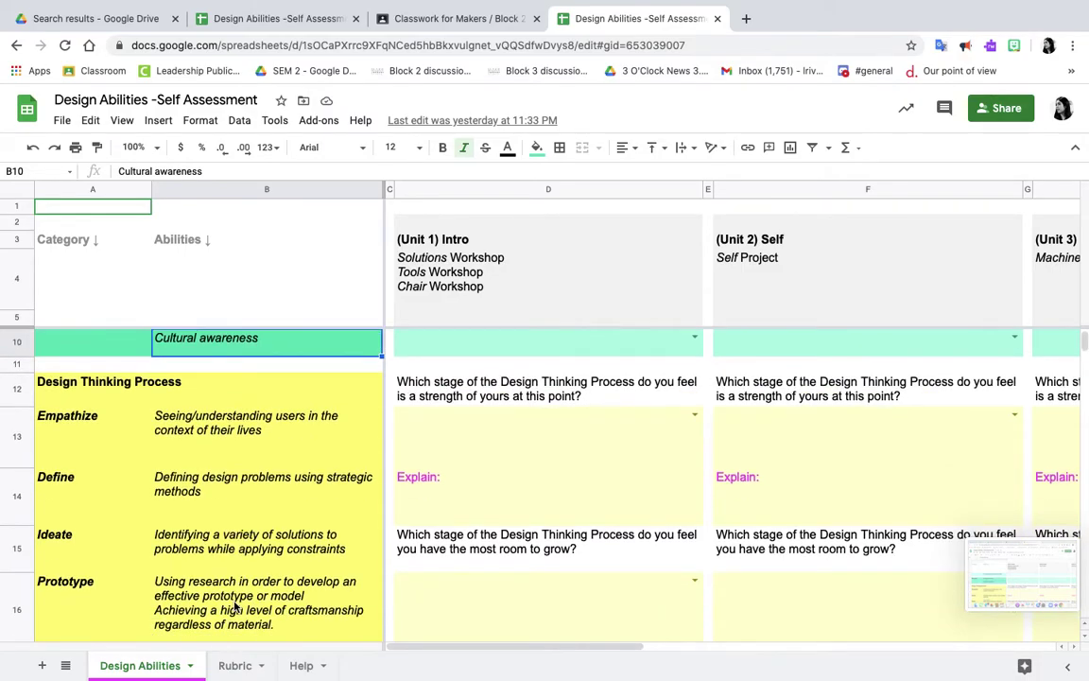
scroll(234, 606, "down", 1)
scroll(234, 606, "up", 4)
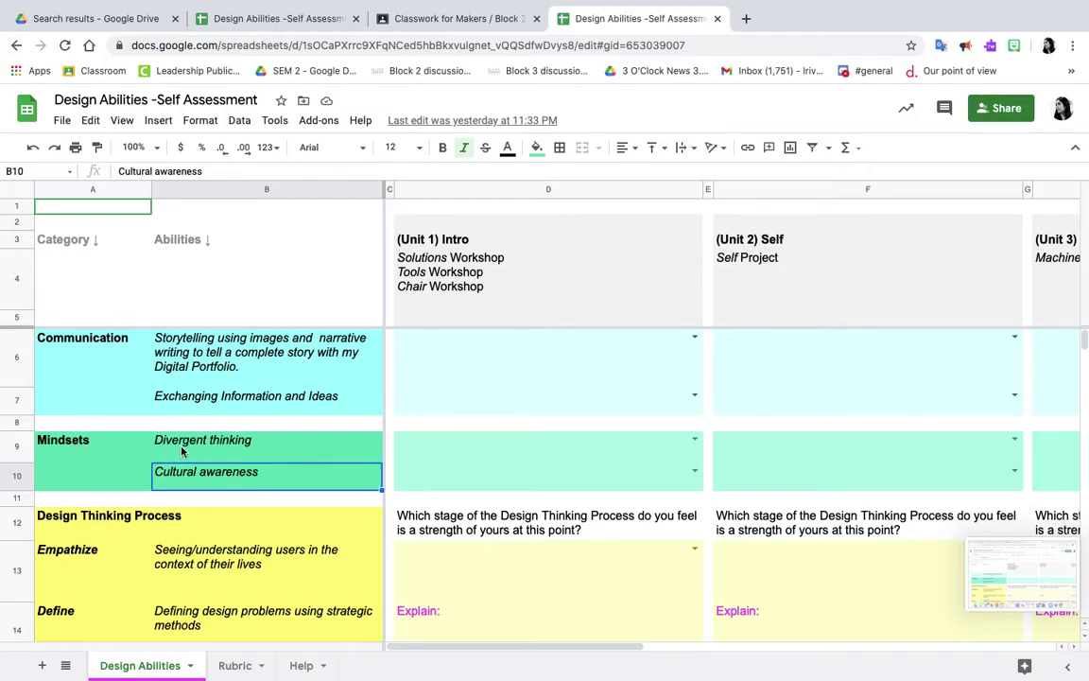
left_click(212, 446)
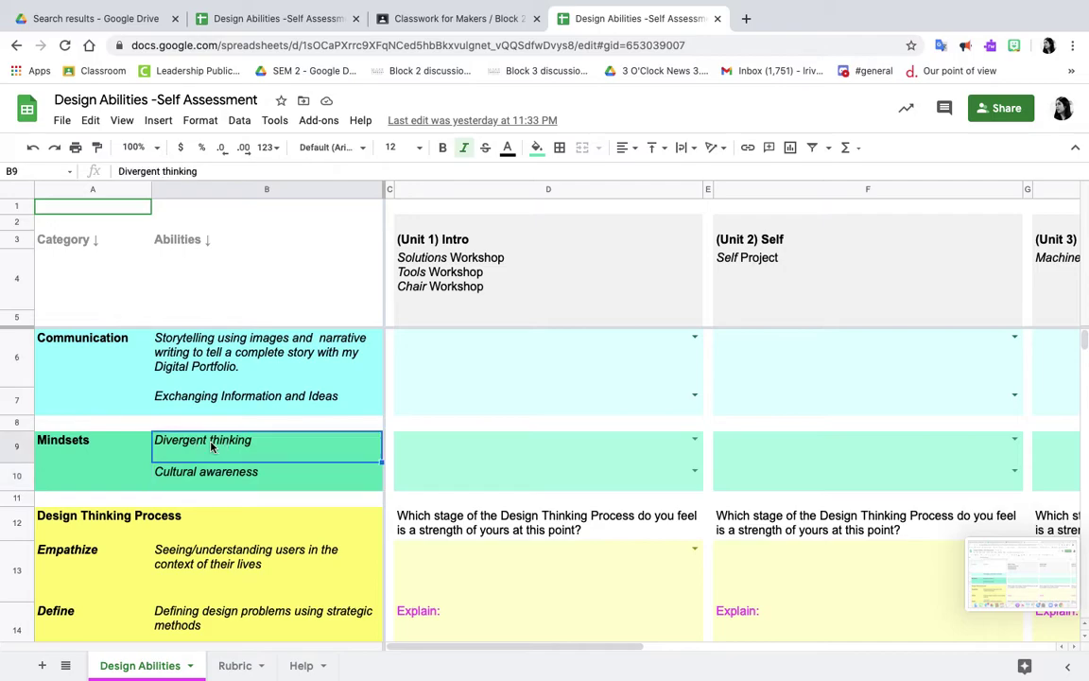
left_click(302, 476)
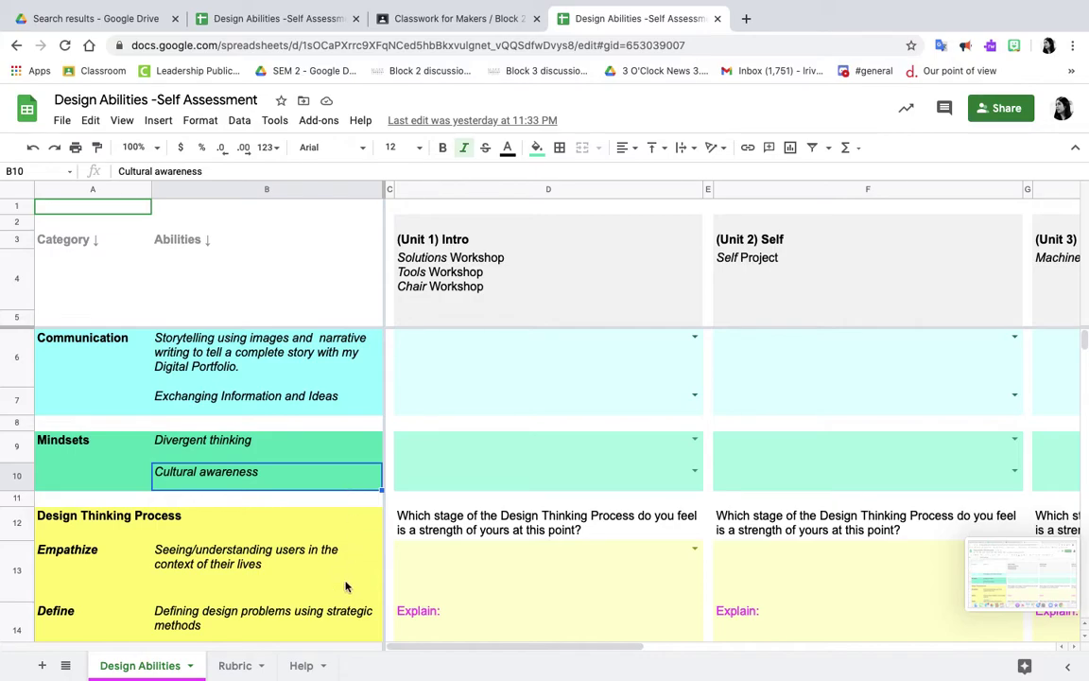
scroll(348, 584, "down", 1)
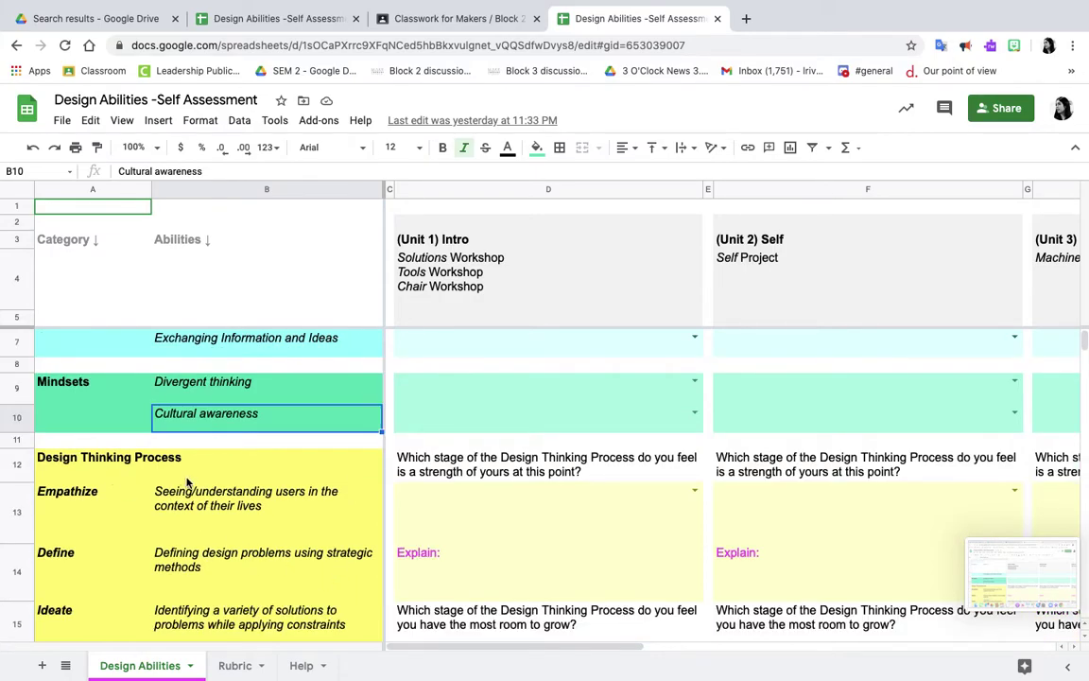
scroll(104, 473, "down", 1)
scroll(100, 534, "down", 1)
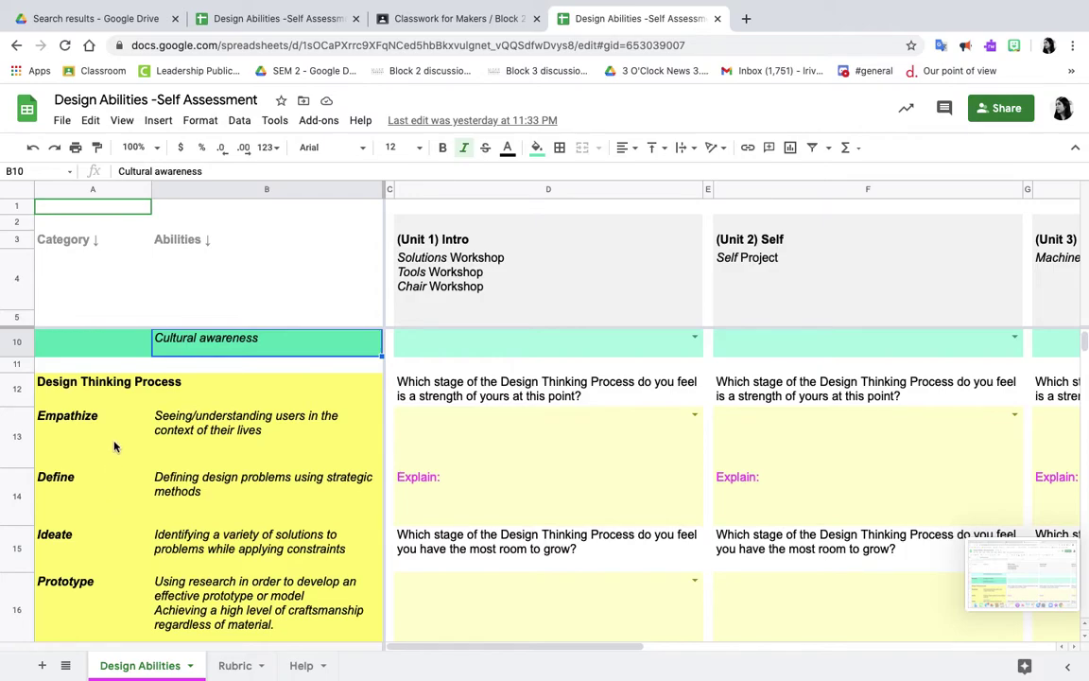
scroll(113, 447, "down", 2)
scroll(113, 447, "down", 2)
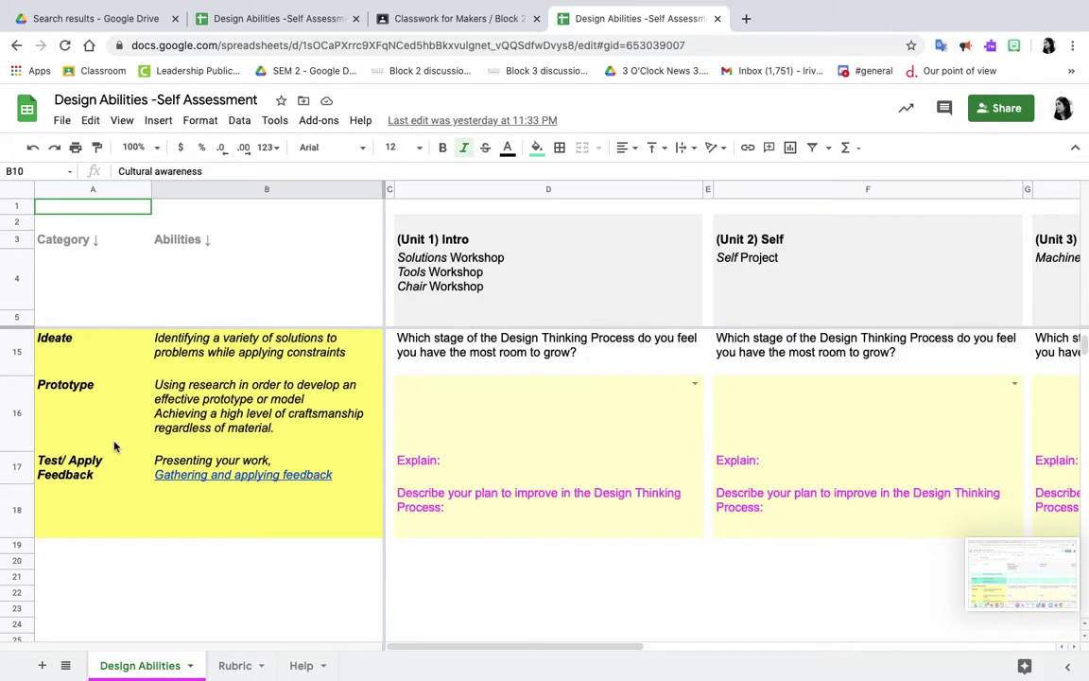
scroll(114, 446, "up", 4)
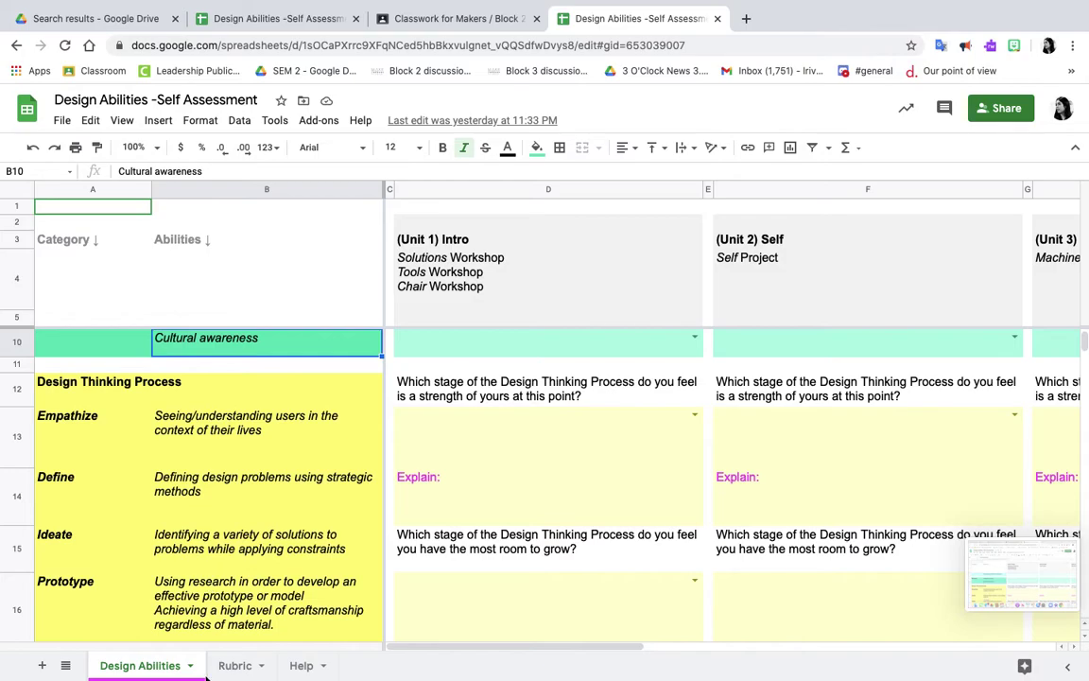
scroll(226, 587, "up", 3)
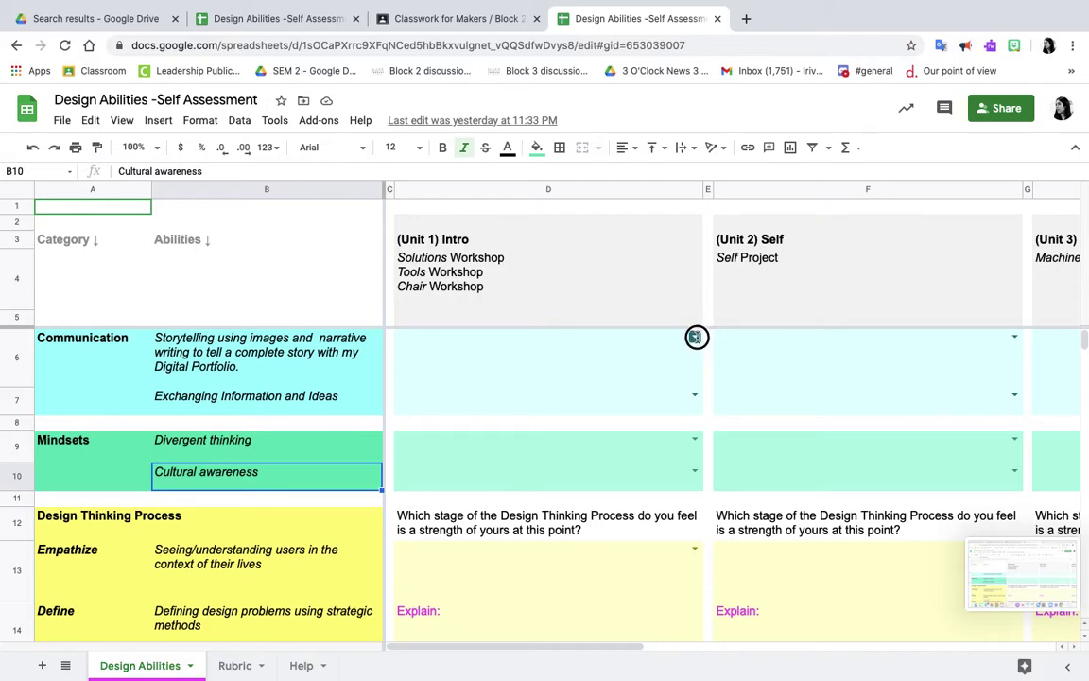
Step: After viewing D6's Storytelling choices, list D7's four levels, Thinking through Exploring
double_click(696, 337)
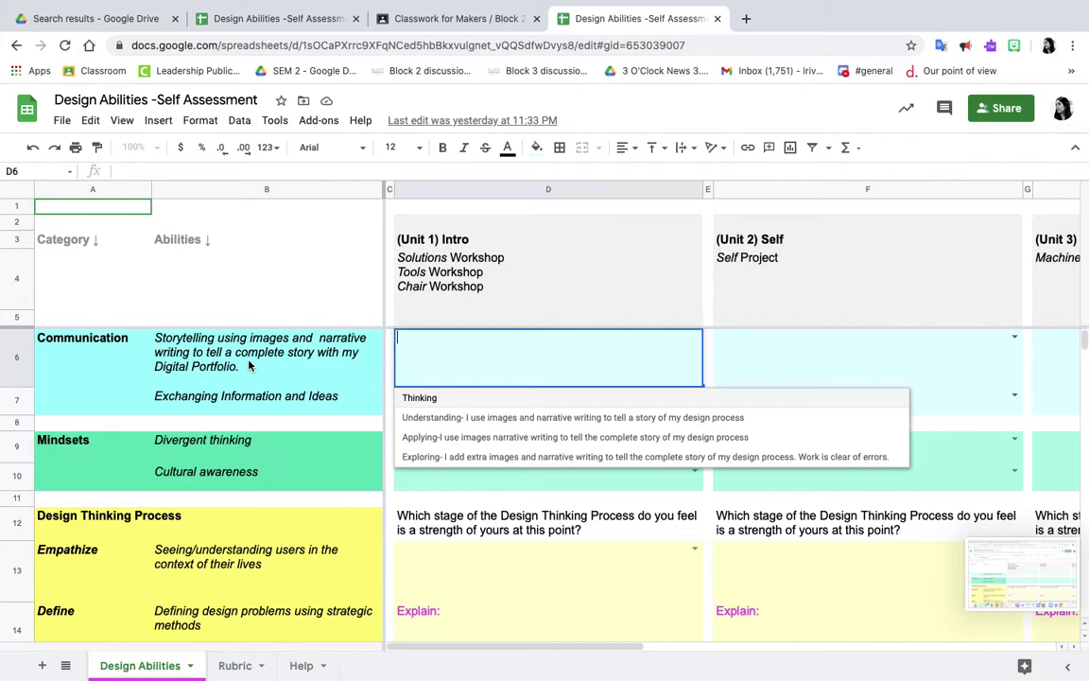
left_click(543, 261)
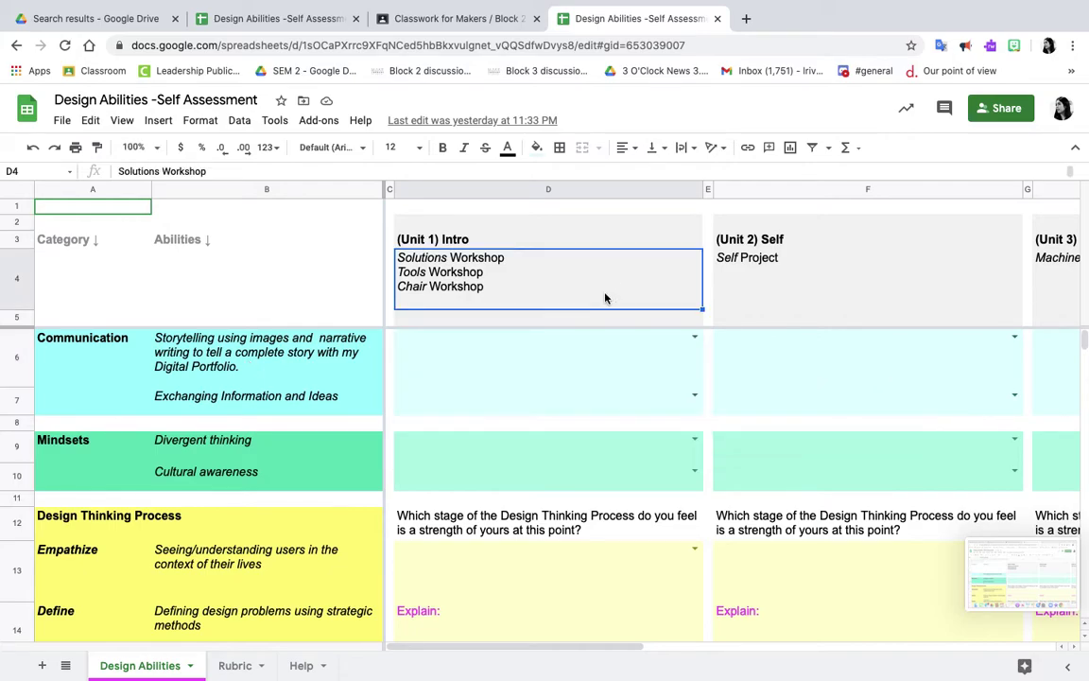
left_click(694, 396)
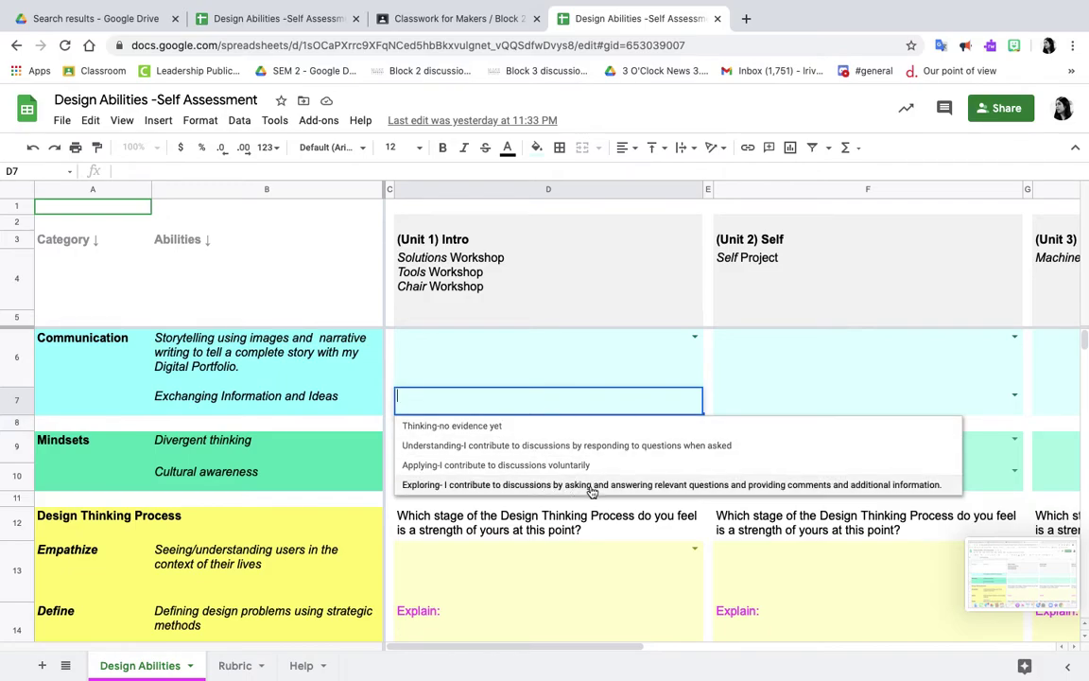
Step: Preview the D9 Divergent thinking and D10 Cultural awareness level lists, leaving both blank
left_click(541, 351)
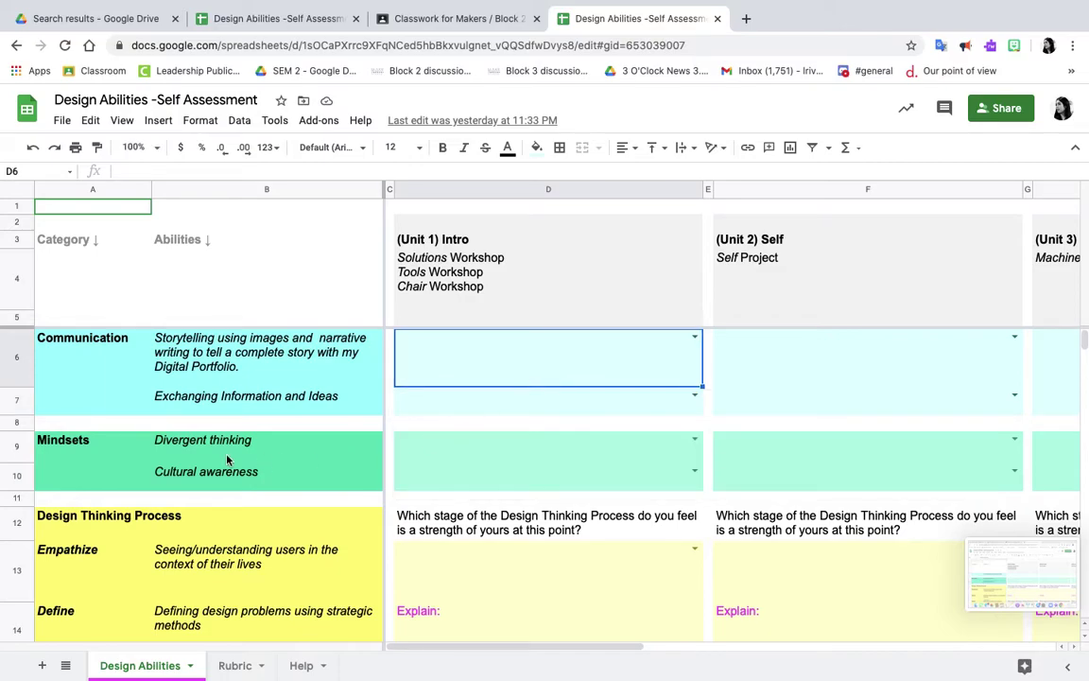
left_click(695, 439)
left_click(641, 410)
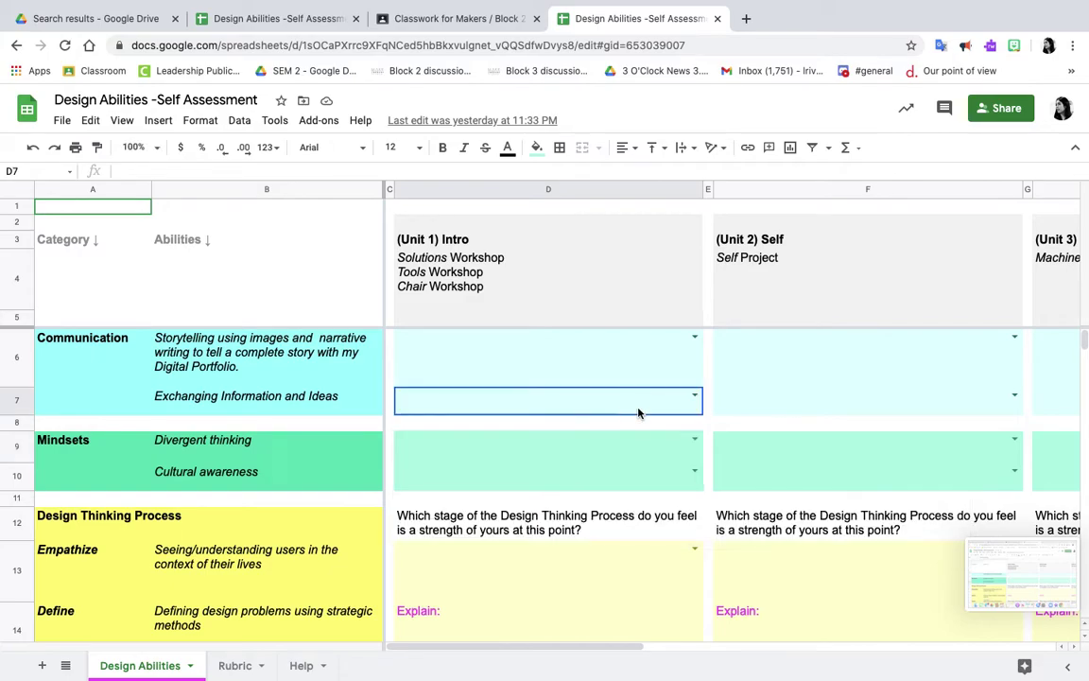
left_click(694, 475)
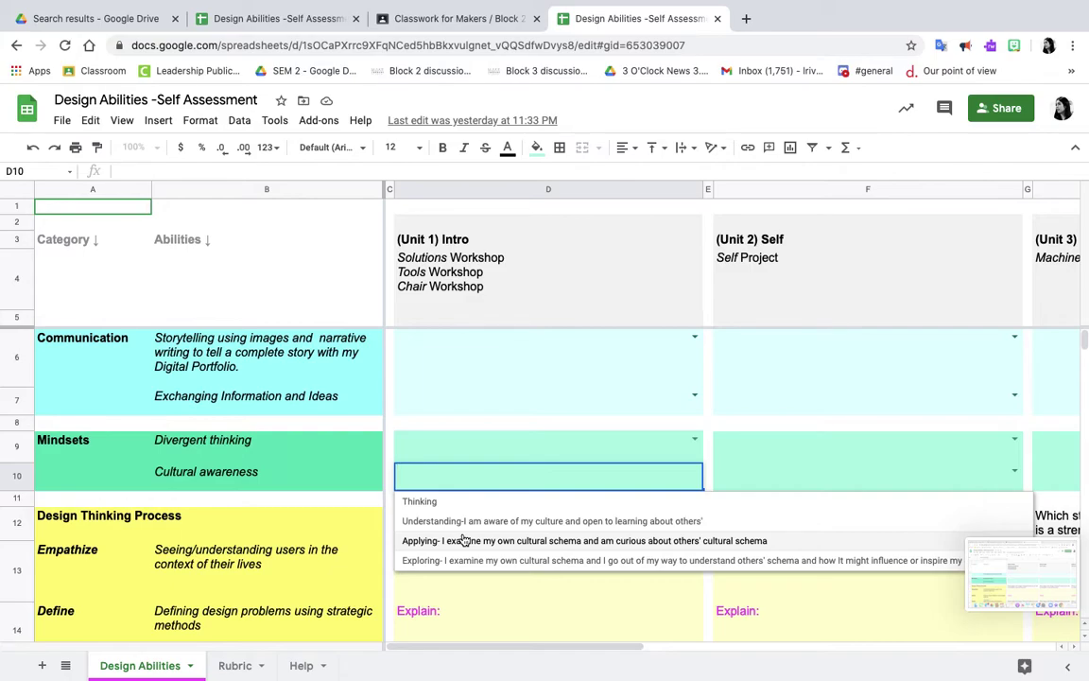
left_click(457, 429)
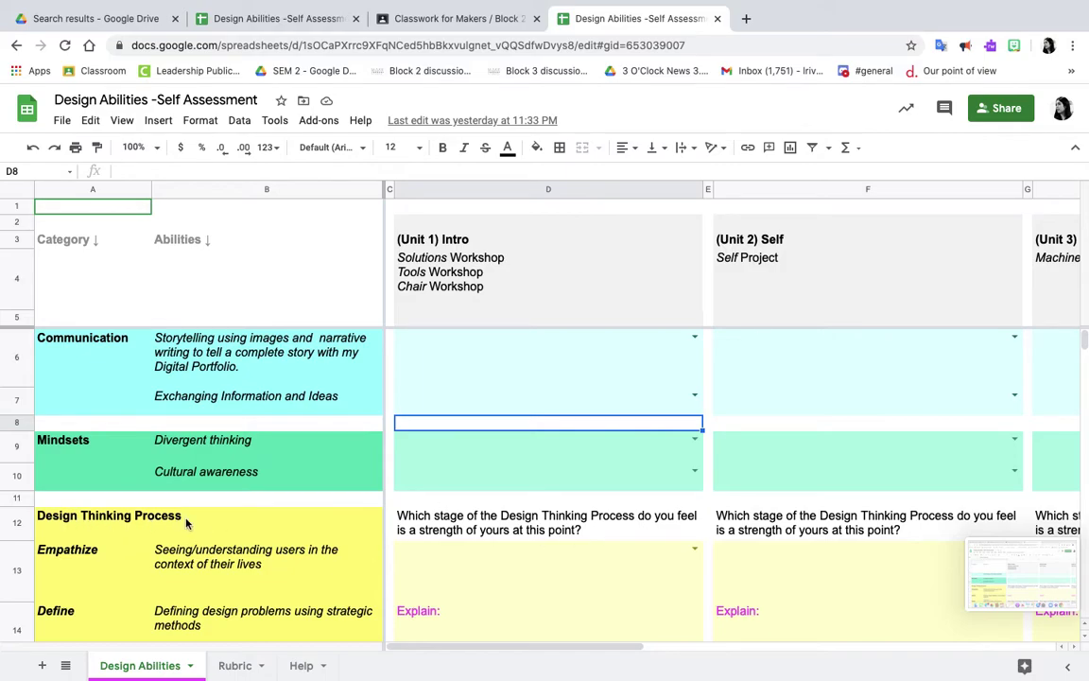
Step: Scroll down to rows 12–17 of the Design Thinking Process section
scroll(282, 553, "down", 2)
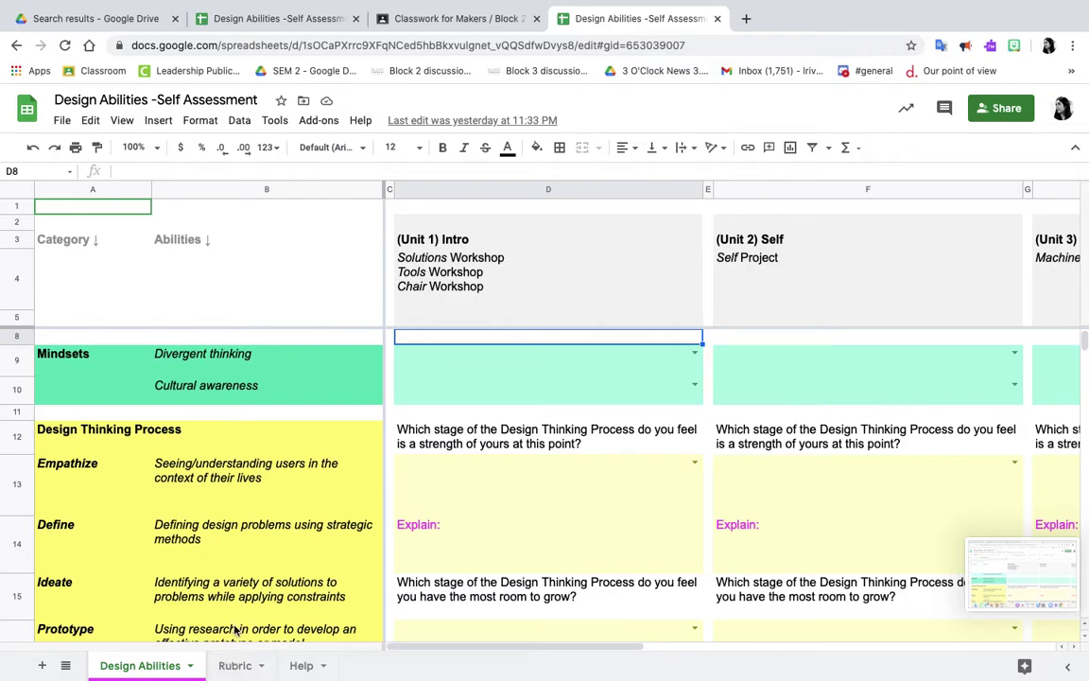
scroll(213, 548, "down", 2)
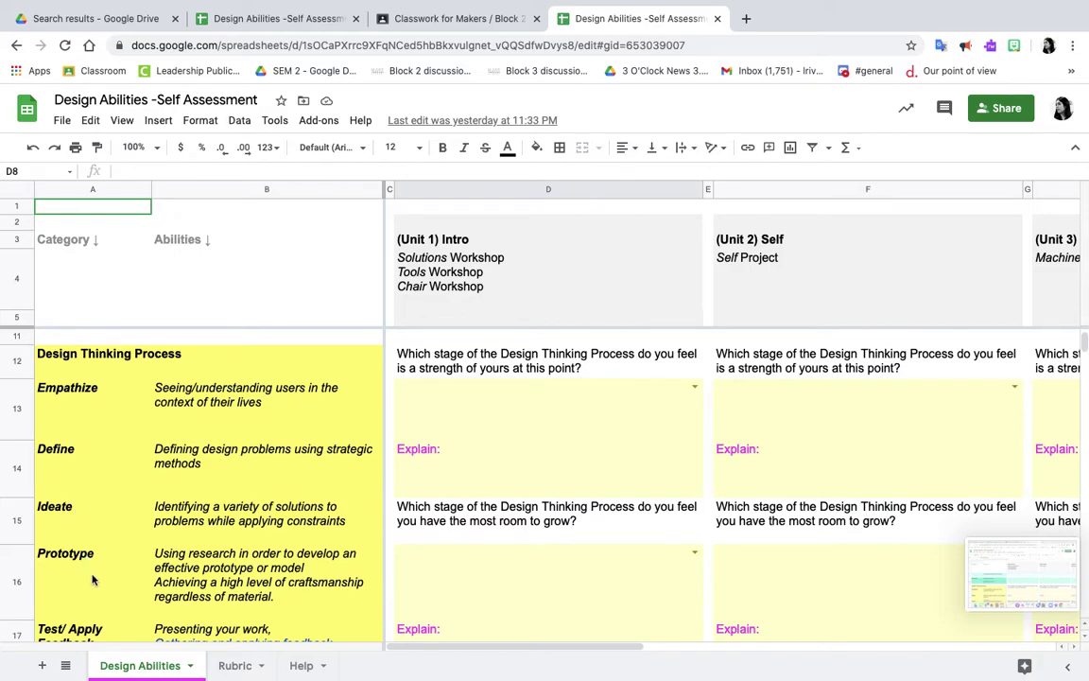
scroll(93, 578, "down", 2)
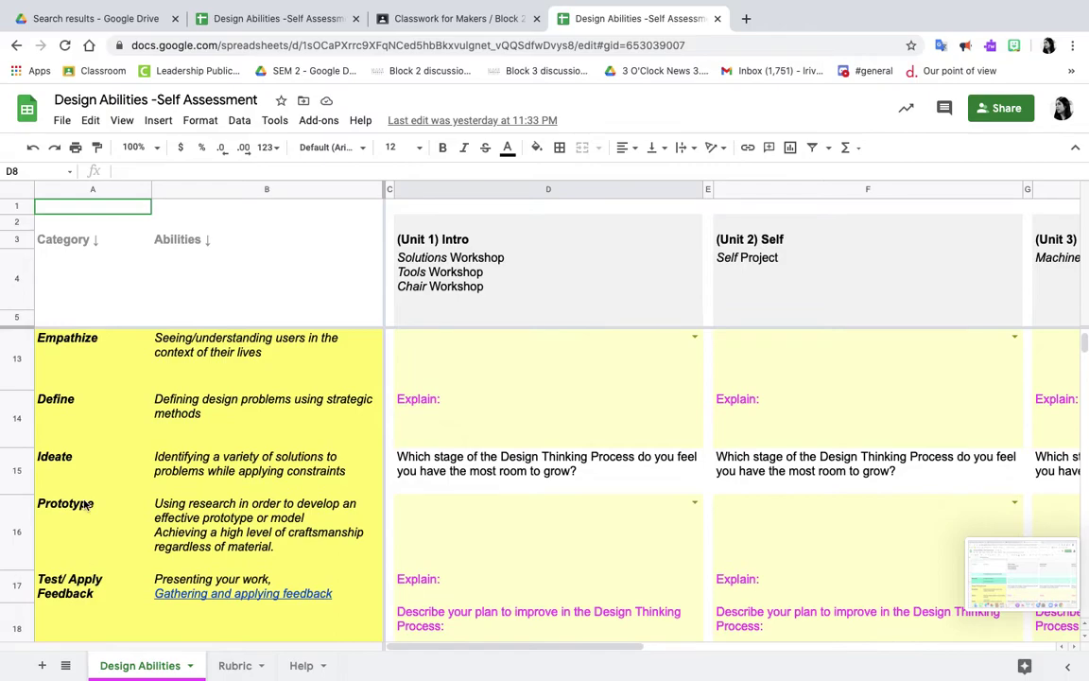
scroll(445, 473, "up", 1)
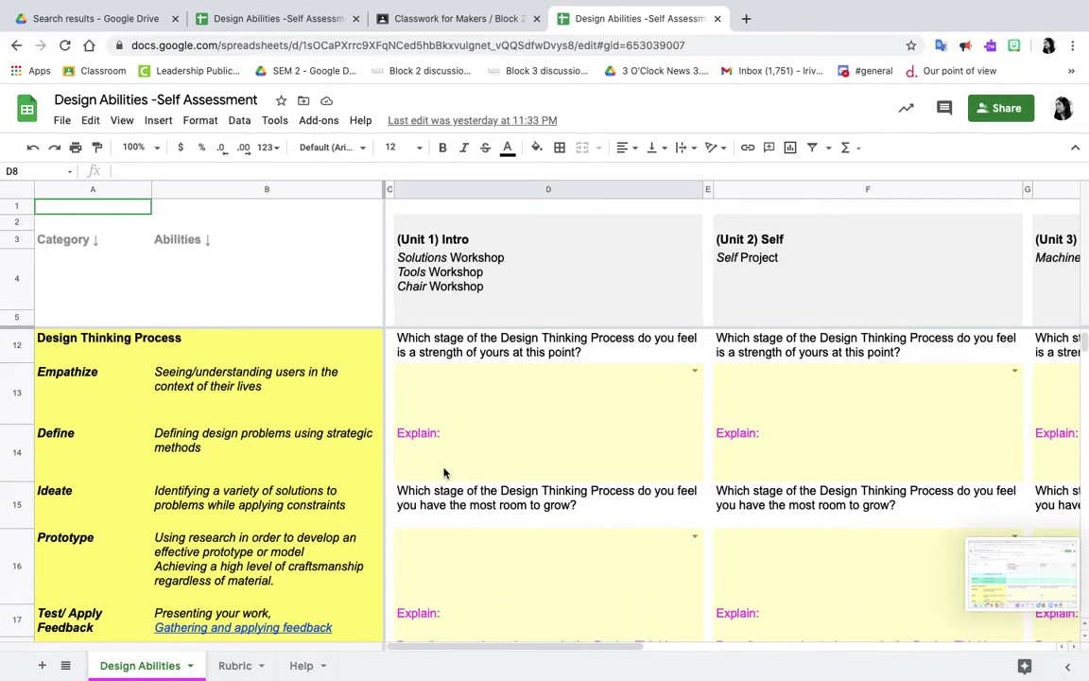
Step: Show the D13 strength stage choices and point out the D14 Explain prompt and D15 growth question
left_click(695, 373)
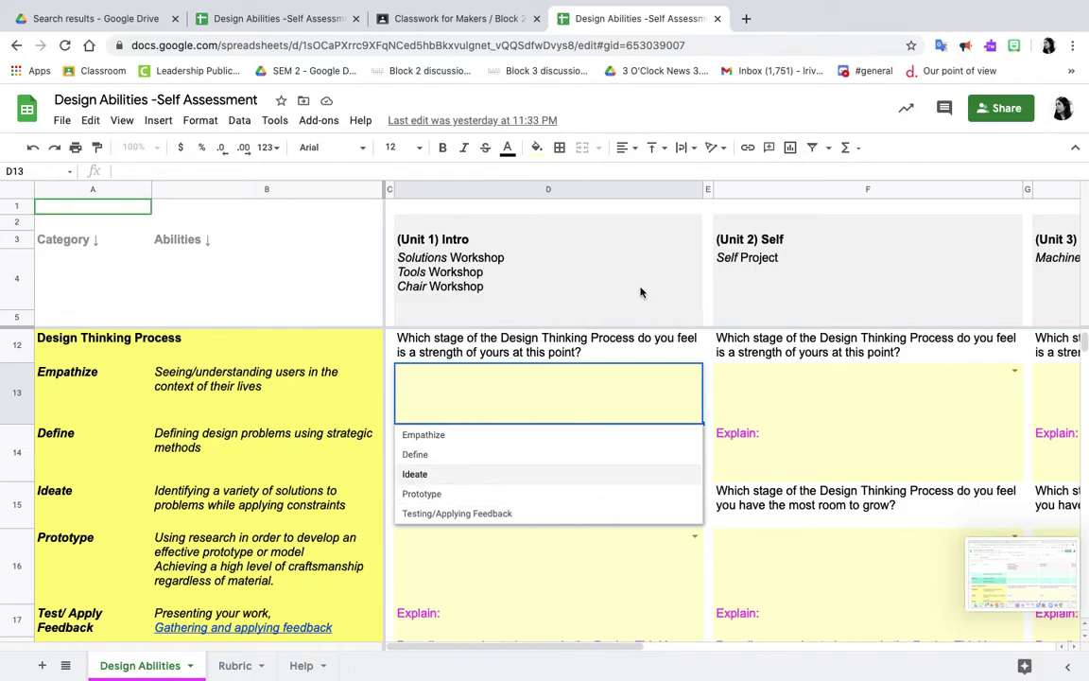
left_click(671, 352)
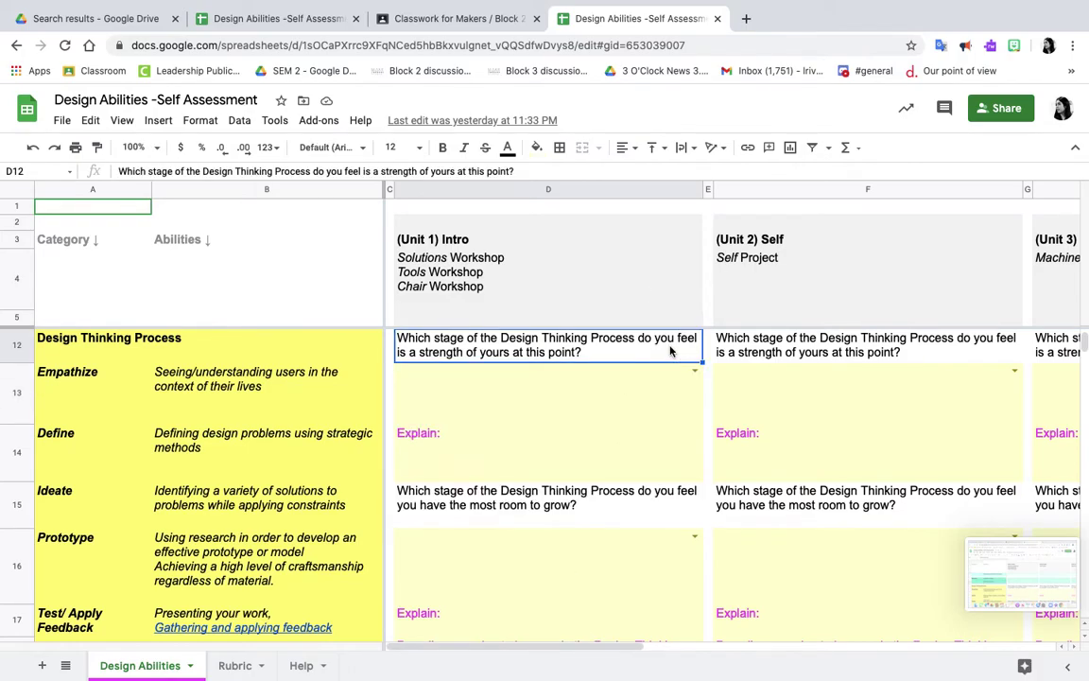
left_click(517, 457)
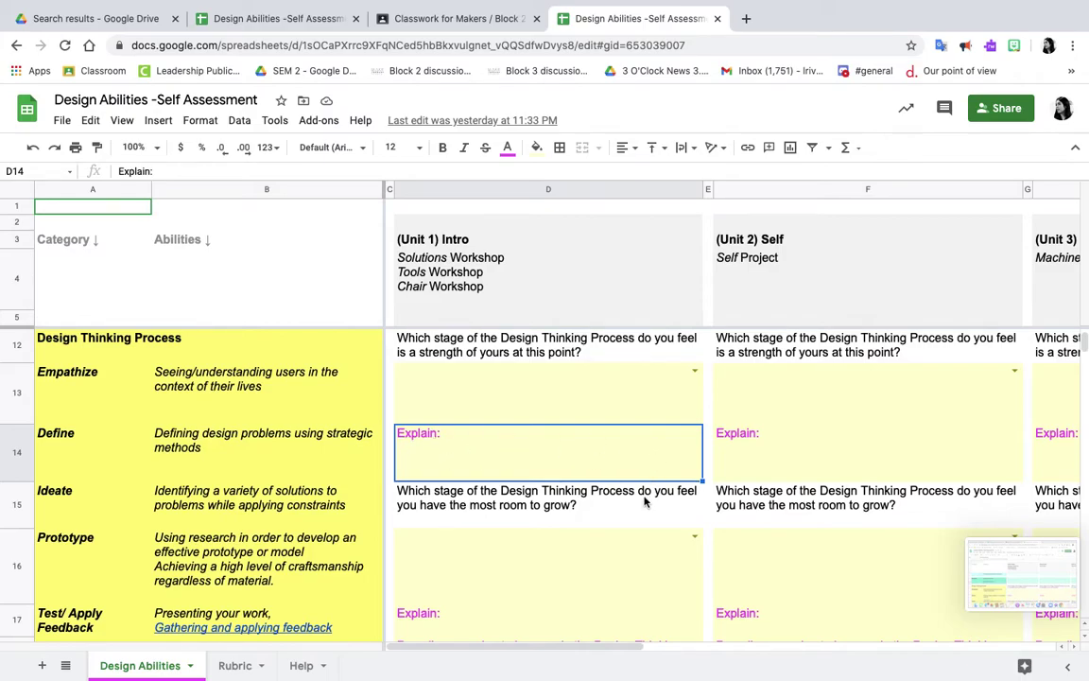
left_click(451, 519)
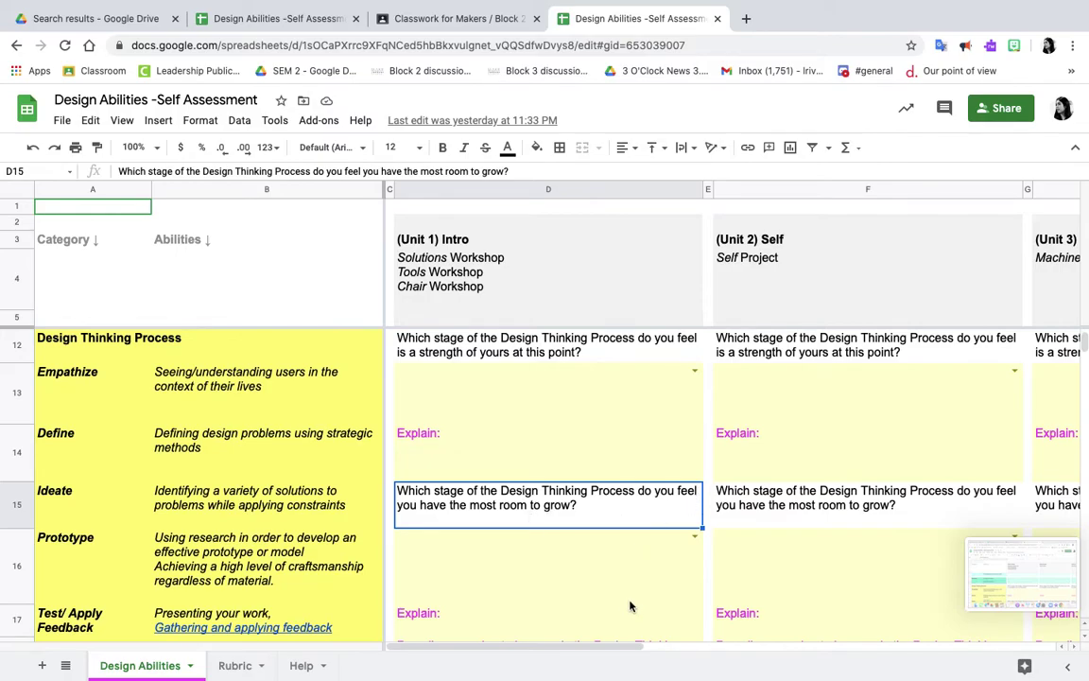
Step: Show the D16 growth stage choices, point out the D17 and D18 prompts, and scroll back up
left_click(694, 538)
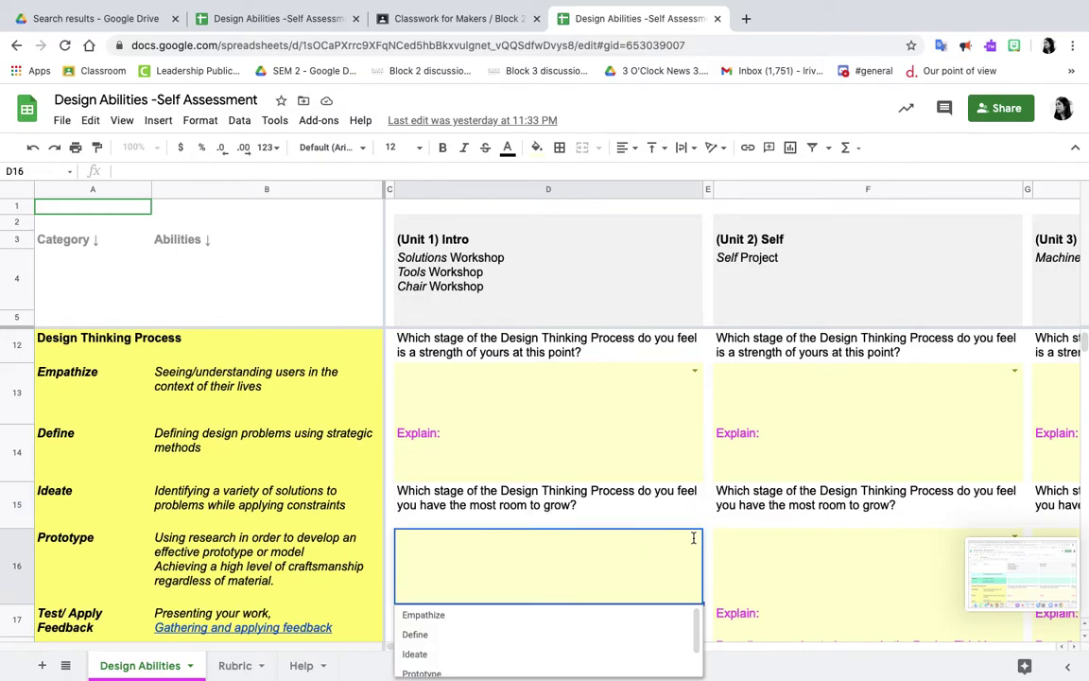
scroll(661, 627, "down", 1)
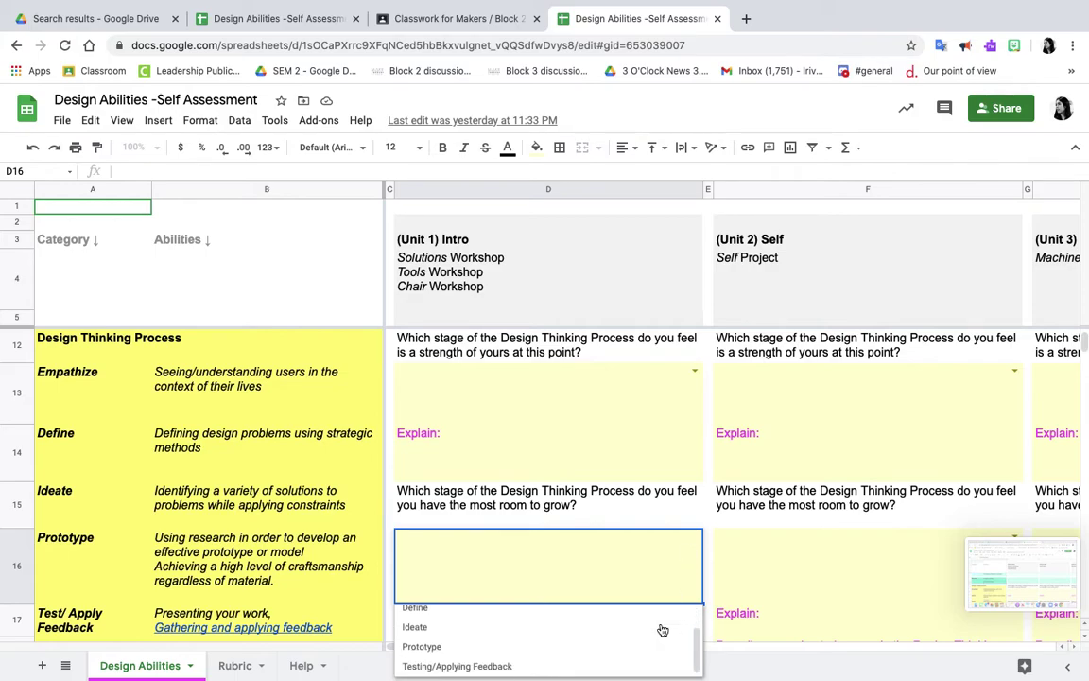
left_click(651, 518)
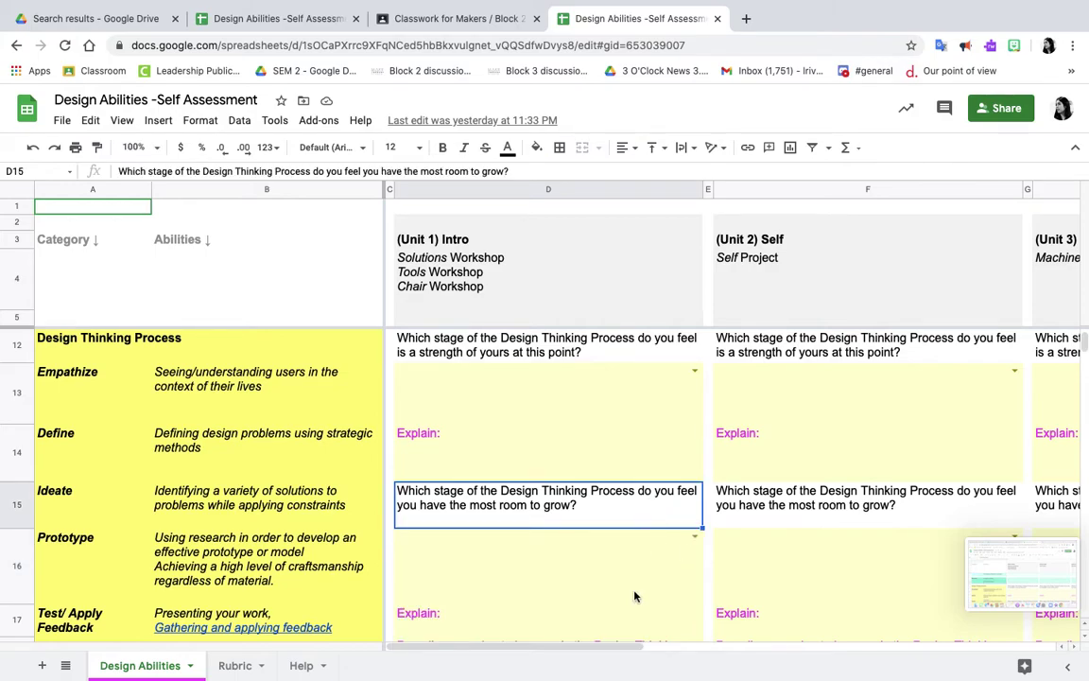
scroll(634, 594, "down", 2)
left_click(586, 529)
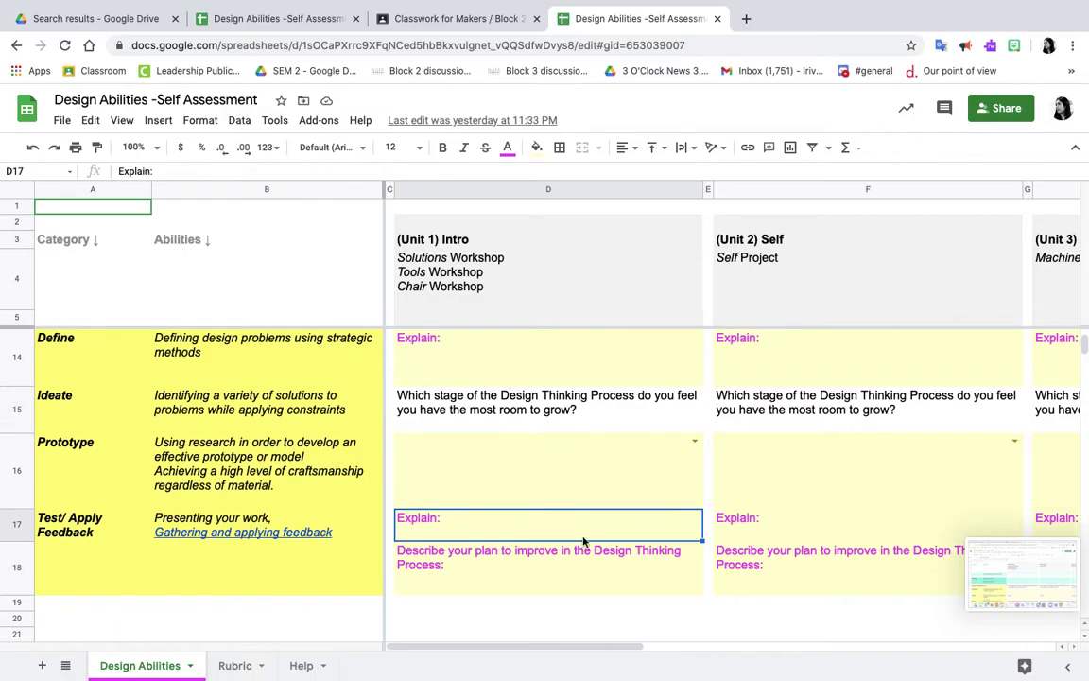
left_click(576, 562)
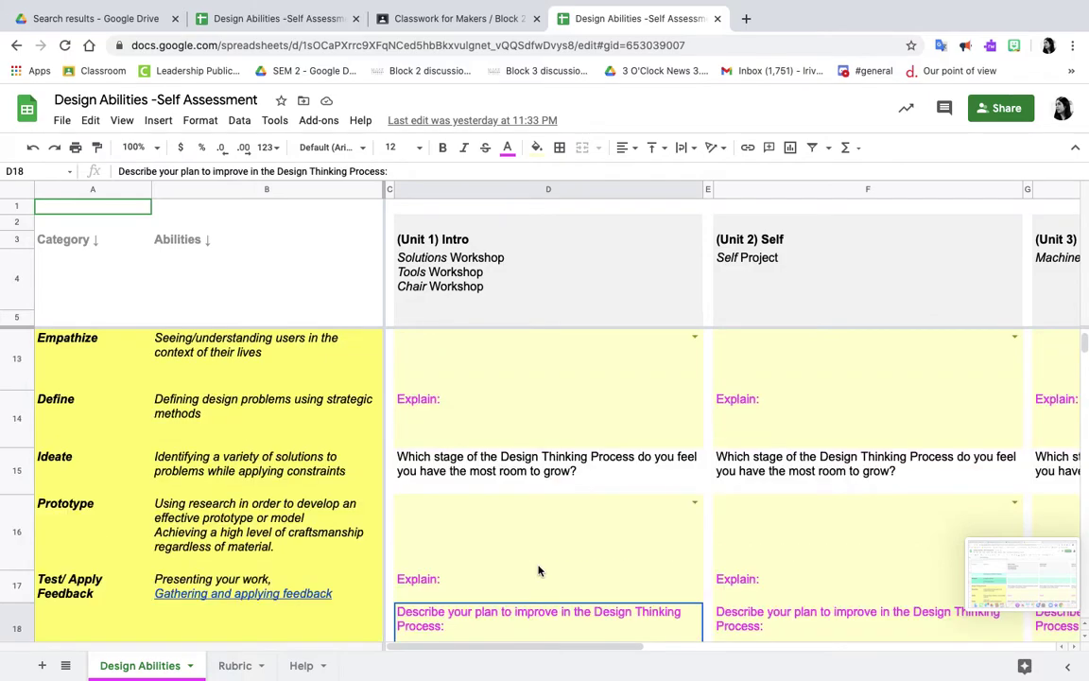
scroll(530, 567, "up", 1)
scroll(506, 631, "up", 3)
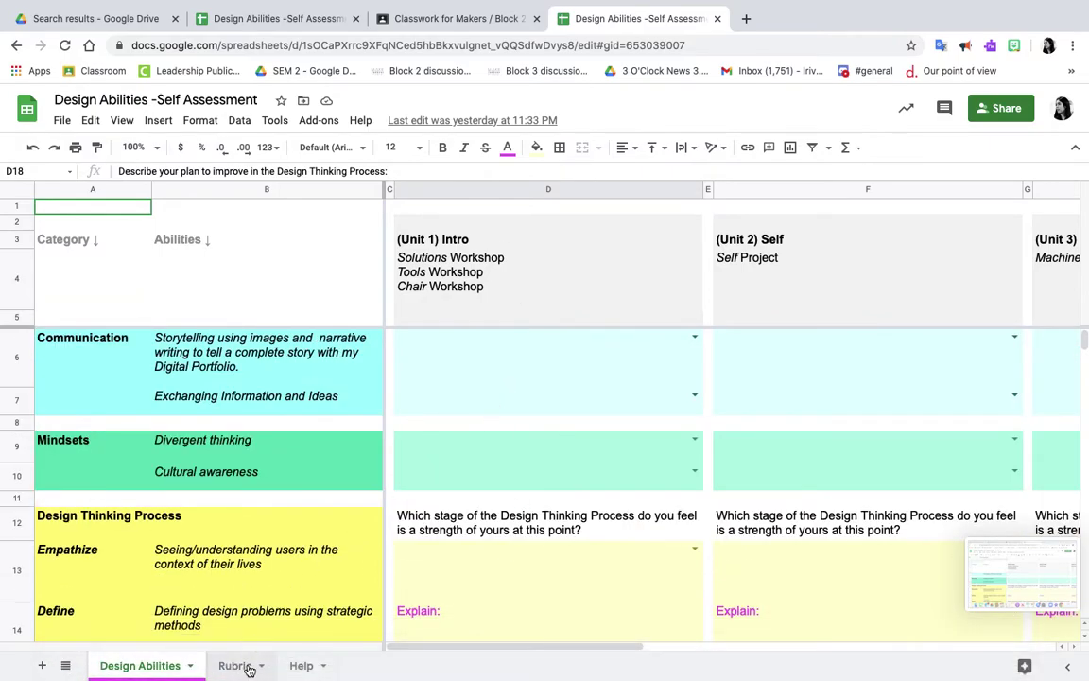
left_click(694, 395)
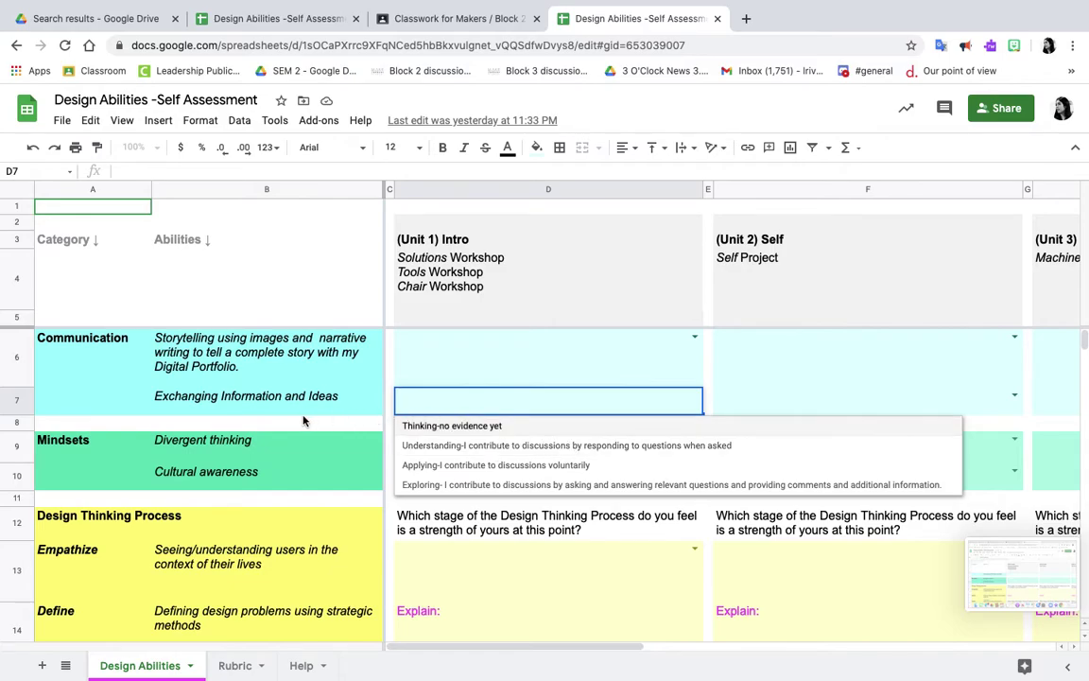
left_click(527, 369)
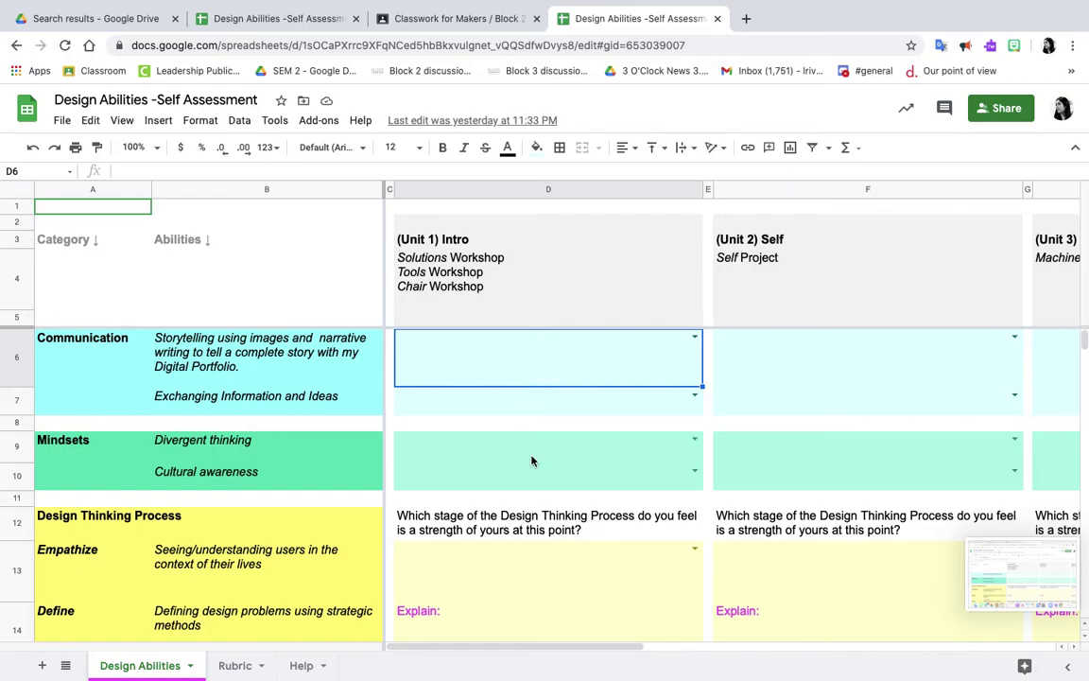
mouse_move(917, 5)
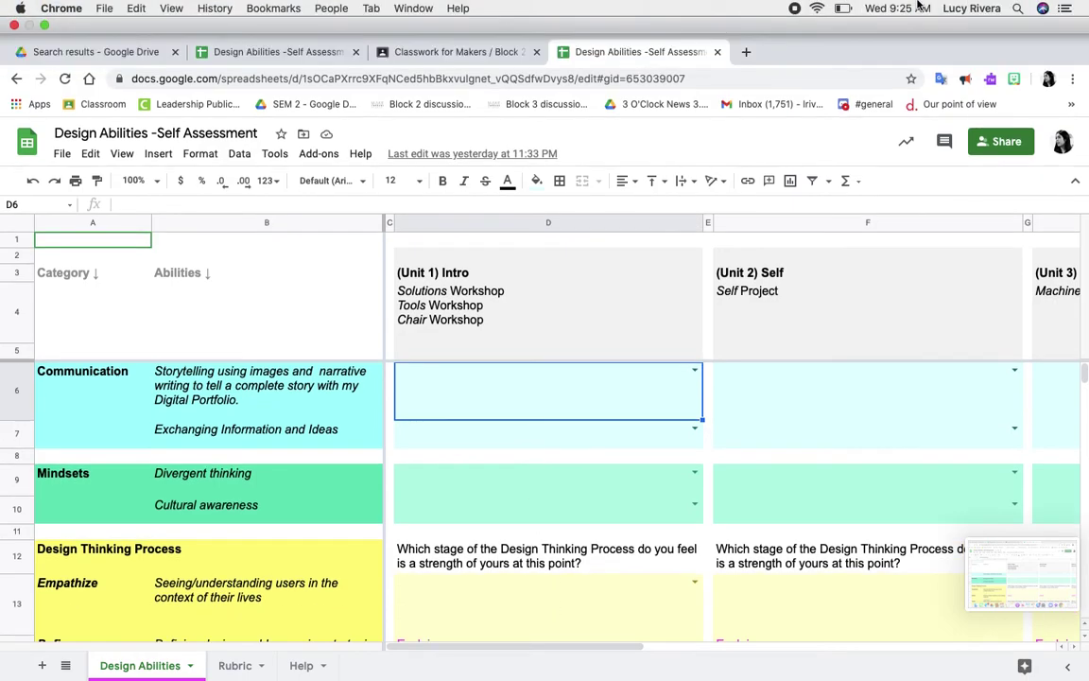